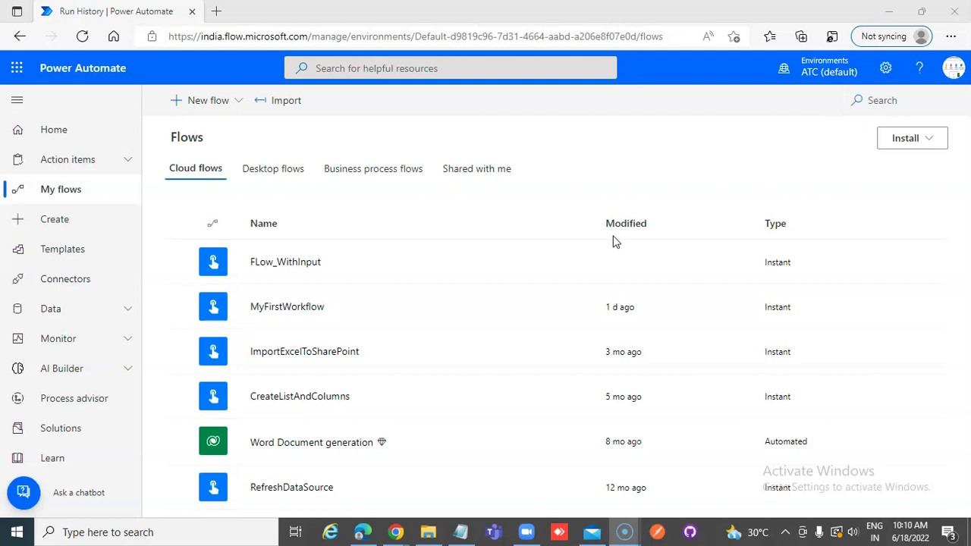
- Load the Power Automate home page in a new tab and show the Microsoft 365 app list
{"action": "left_click", "coordinate": [217, 12]}
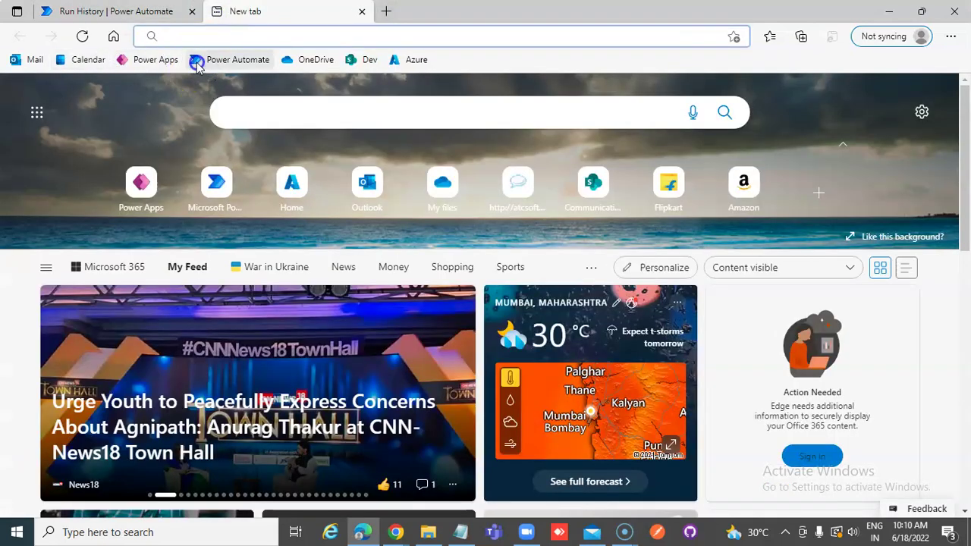
{"action": "left_click", "coordinate": [222, 59]}
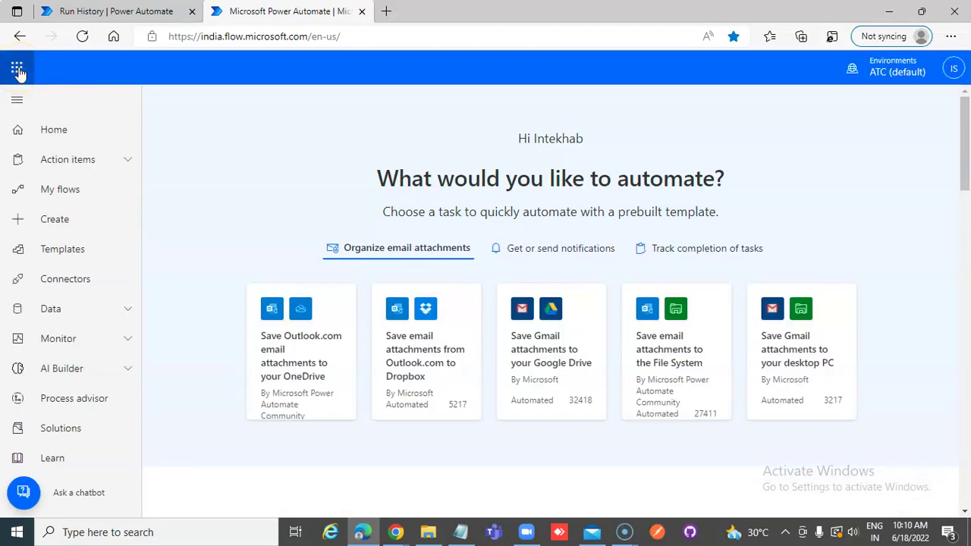
{"action": "left_click", "coordinate": [17, 69]}
- Launch Microsoft Forms from the app launcher and create a new blank form
{"action": "left_click", "coordinate": [168, 334]}
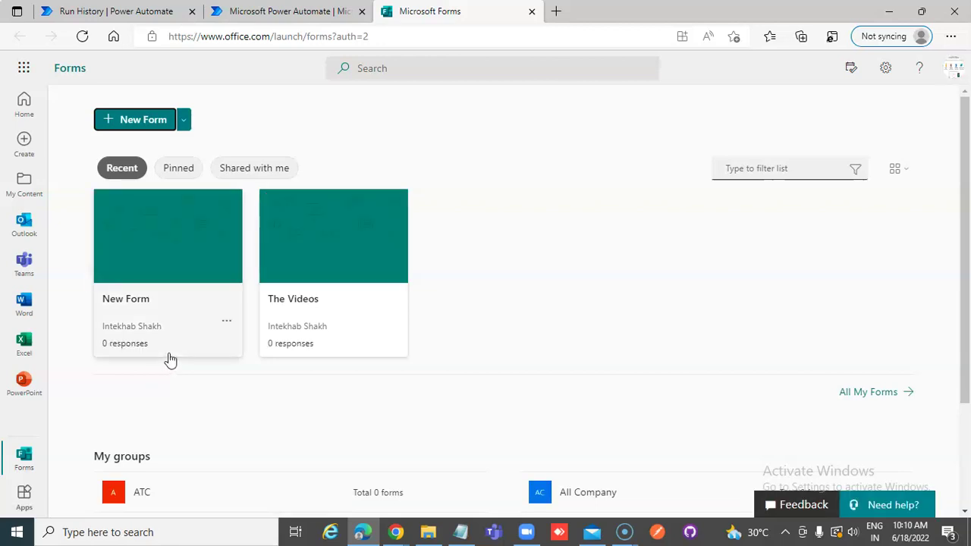
{"action": "left_click", "coordinate": [155, 120]}
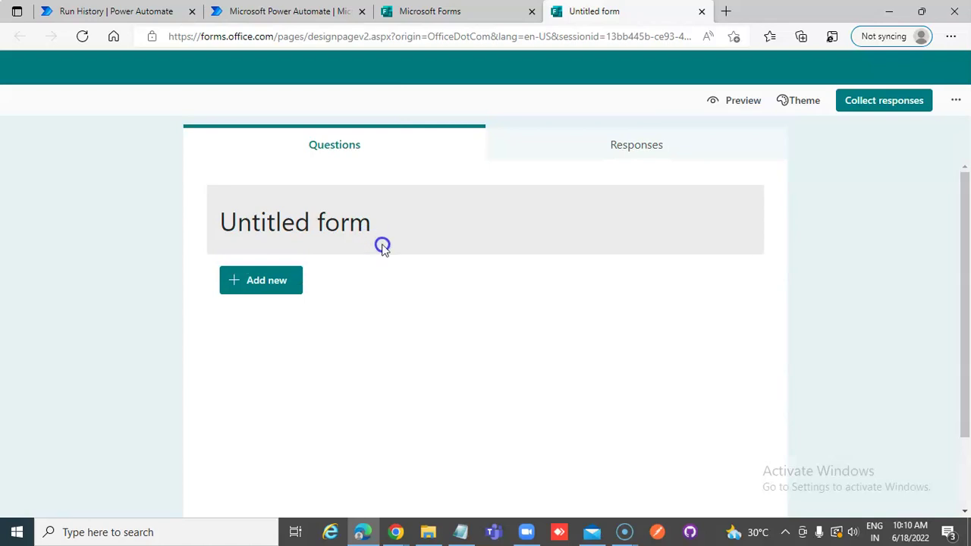
- Title the form Form1 and add a First Name text question
{"action": "left_click", "coordinate": [314, 226]}
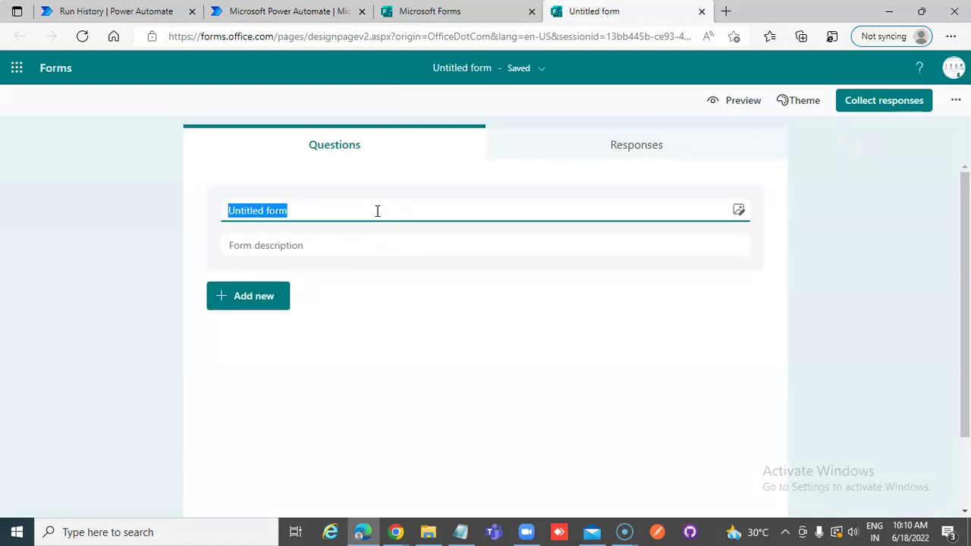
{"action": "type", "text": "Form1"}
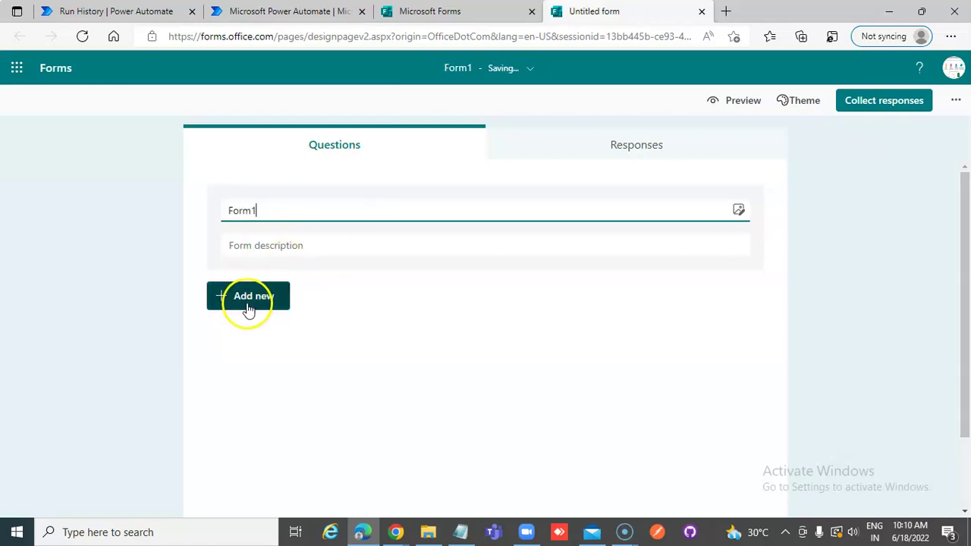
{"action": "left_click", "coordinate": [247, 301]}
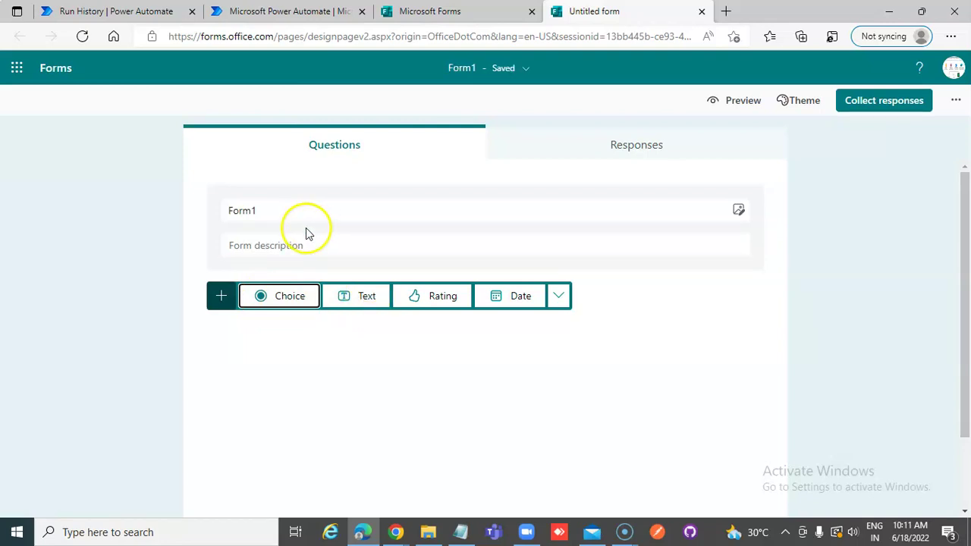
{"action": "left_click", "coordinate": [163, 212]}
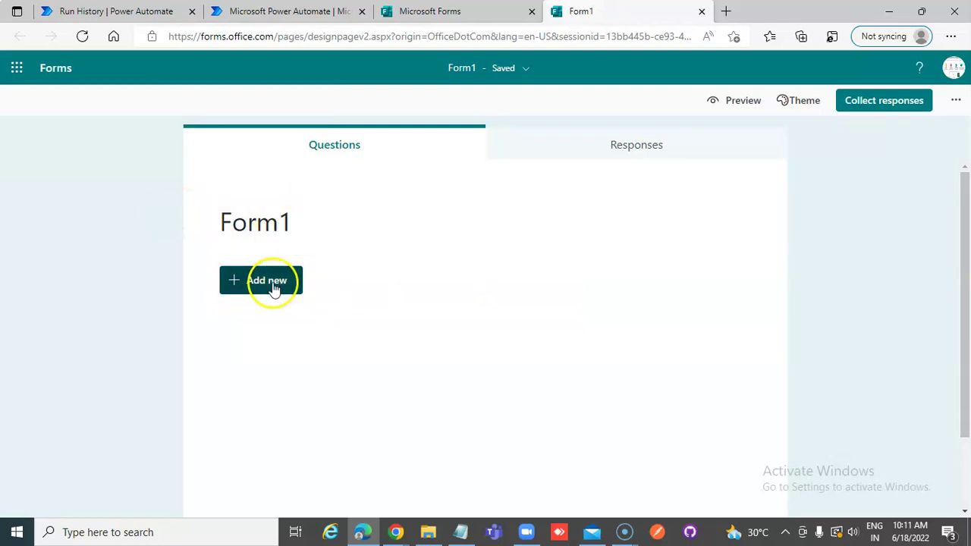
{"action": "left_click", "coordinate": [270, 281]}
{"action": "left_click", "coordinate": [381, 280]}
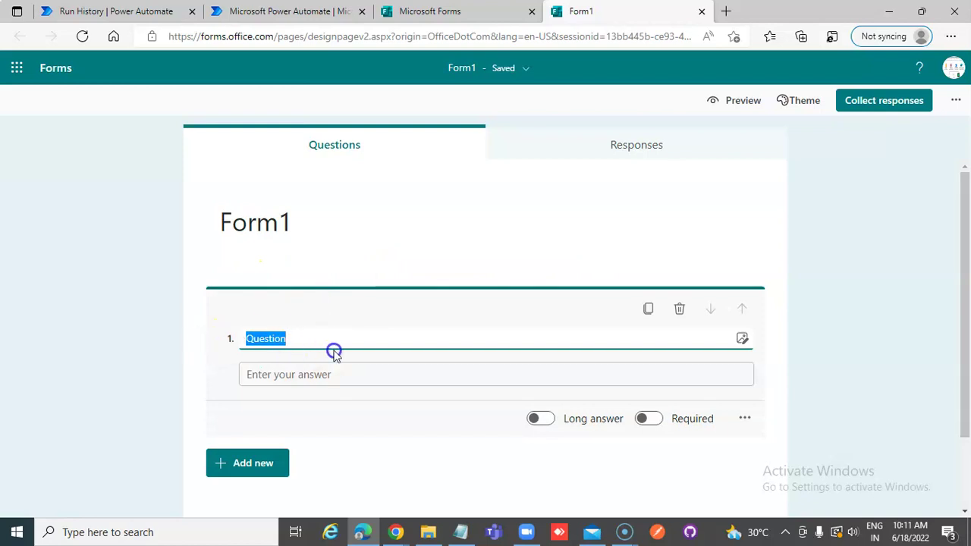
{"action": "type", "text": "First Name"}
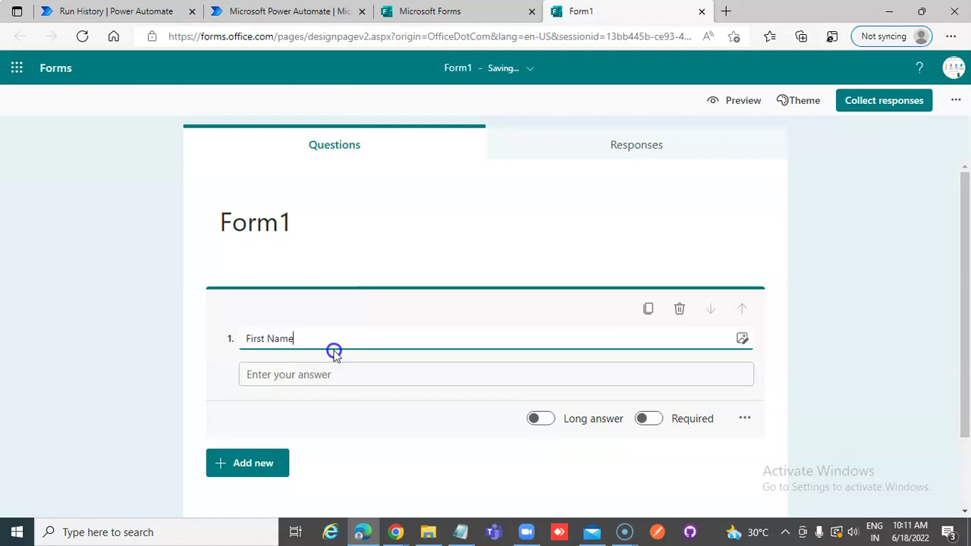
- Add the Last Name and Email Address text questions
{"action": "left_click", "coordinate": [270, 469]}
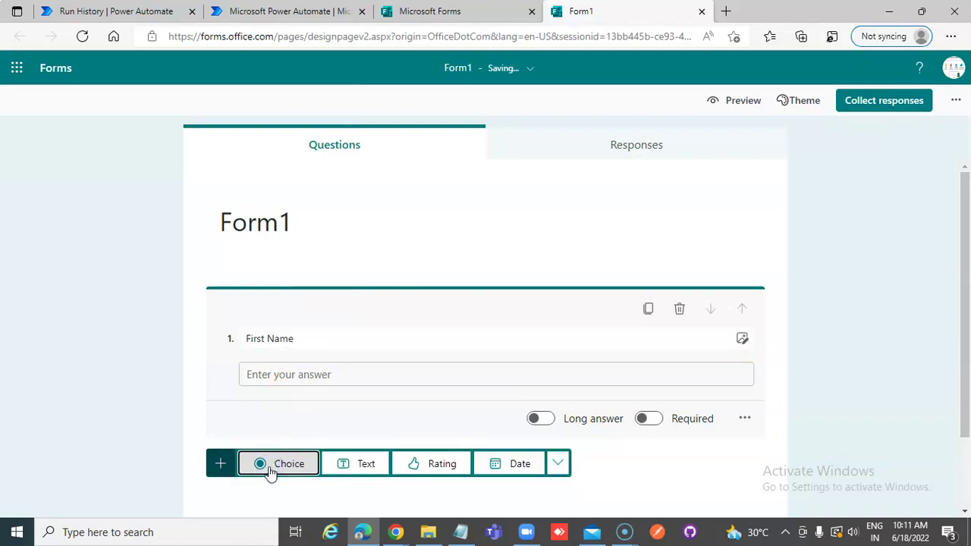
{"action": "scroll", "coordinate": [288, 424], "scroll_direction": "down", "scroll_amount": 2}
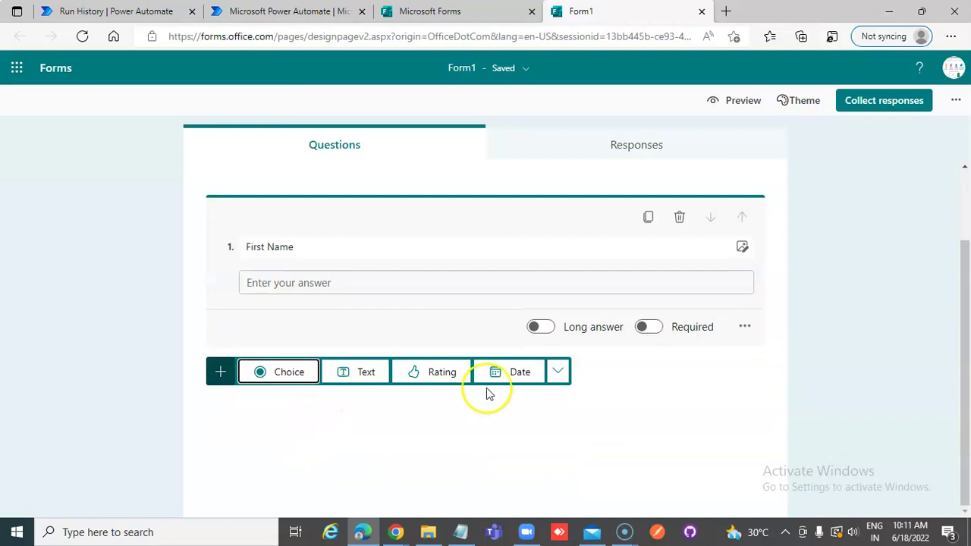
{"action": "left_click", "coordinate": [363, 373]}
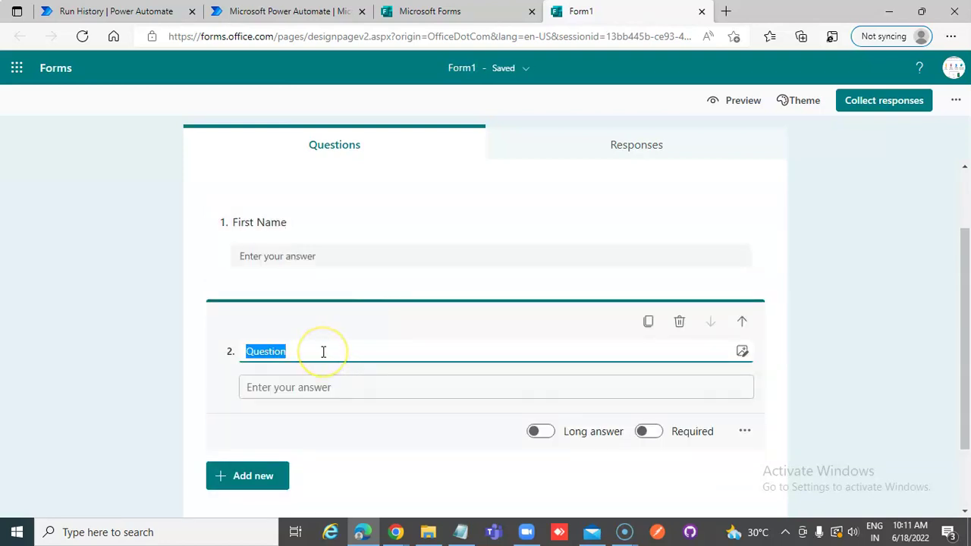
{"action": "type", "text": "Last Name"}
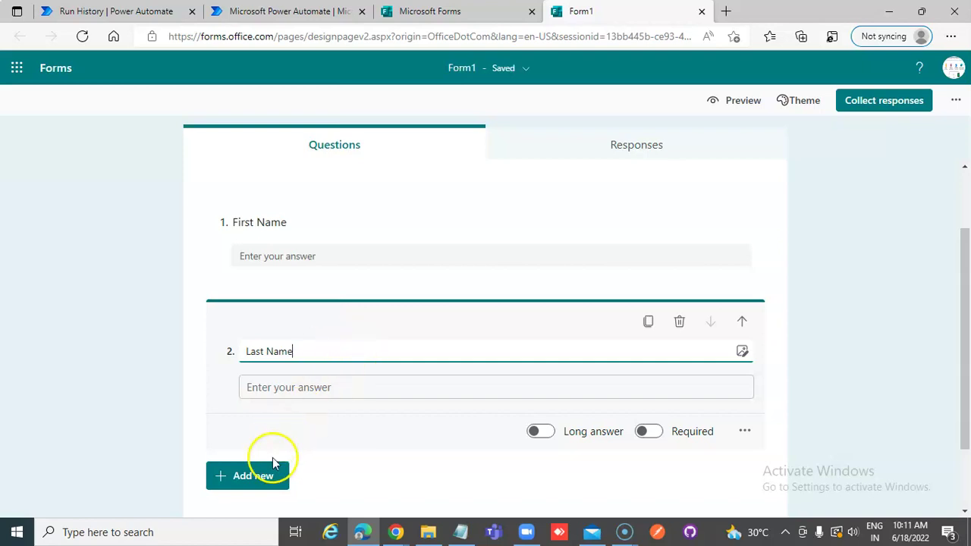
{"action": "left_click", "coordinate": [254, 474]}
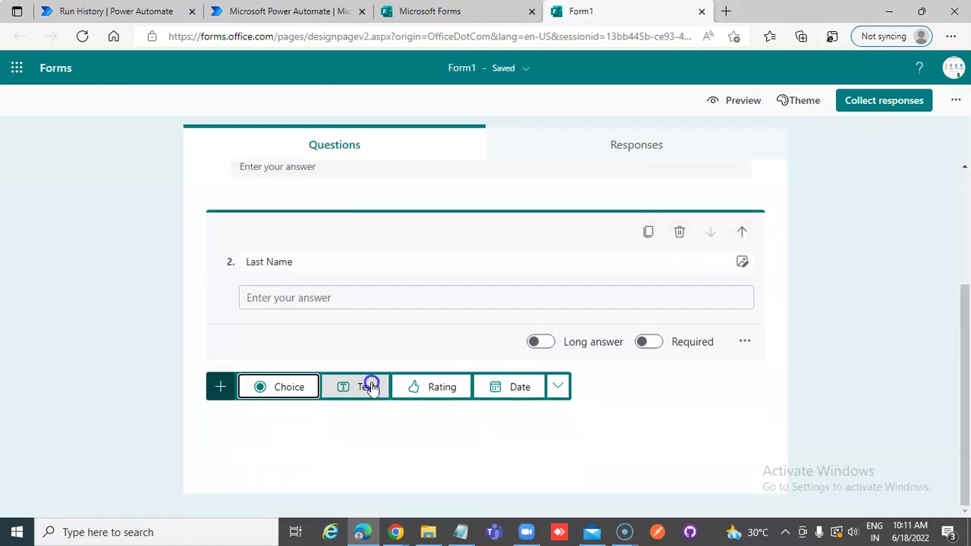
{"action": "left_click", "coordinate": [370, 387]}
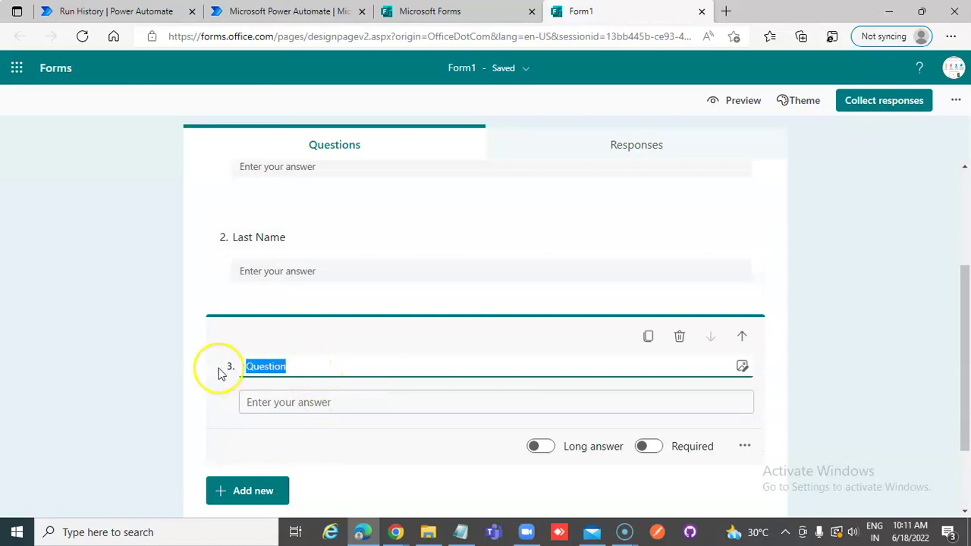
{"action": "type", "text": "Email "}
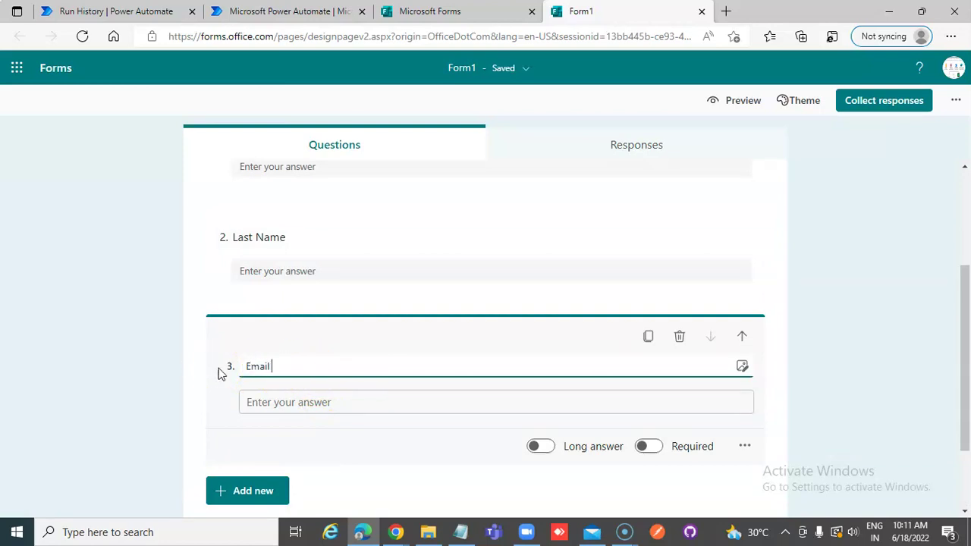
{"action": "type", "text": "Address"}
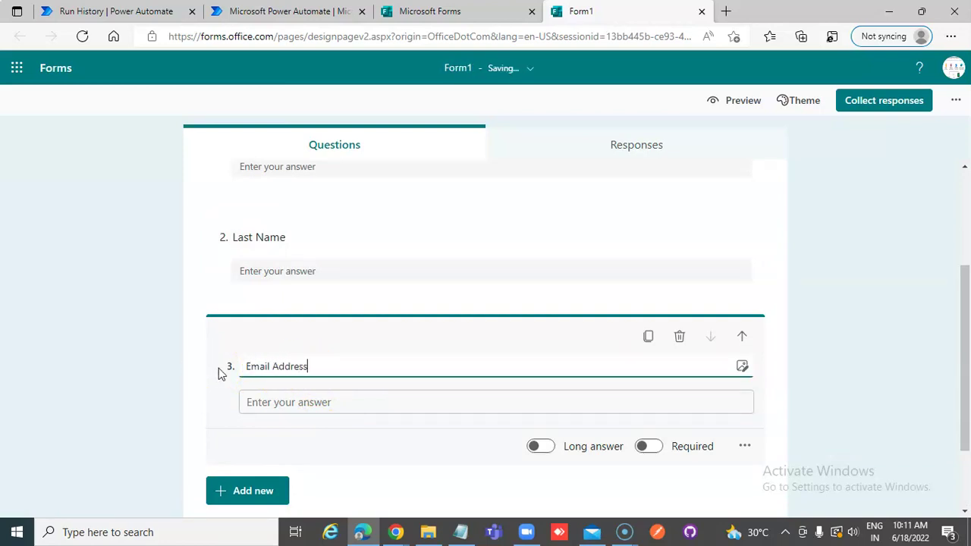
{"action": "left_click", "coordinate": [274, 402]}
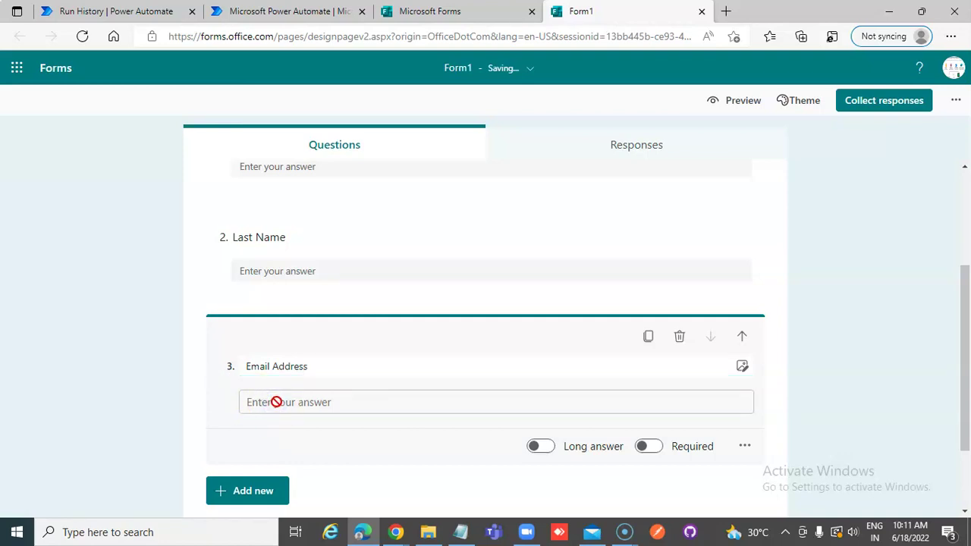
{"action": "left_click", "coordinate": [283, 403]}
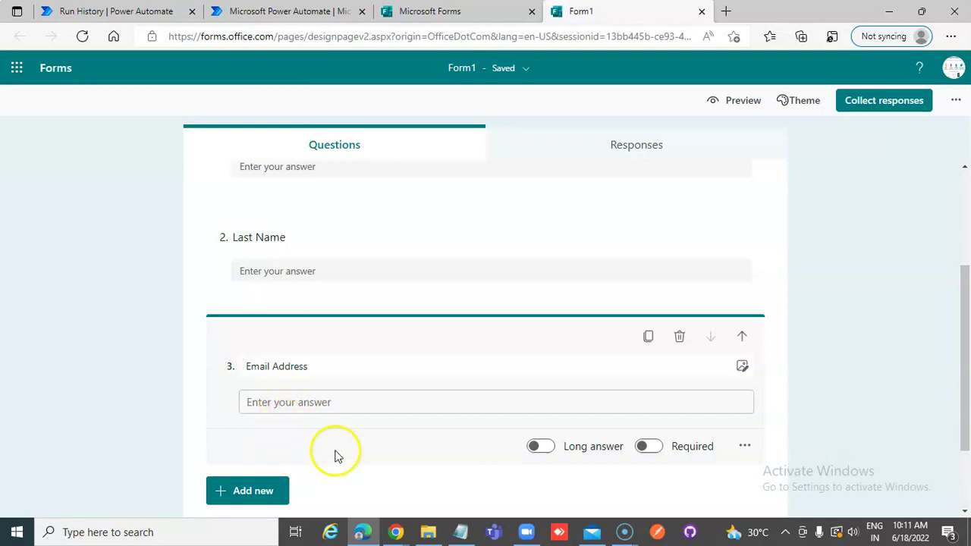
- Check Form1's response summary and look through its extra settings list
{"action": "scroll", "coordinate": [583, 227], "scroll_direction": "up", "scroll_amount": 2}
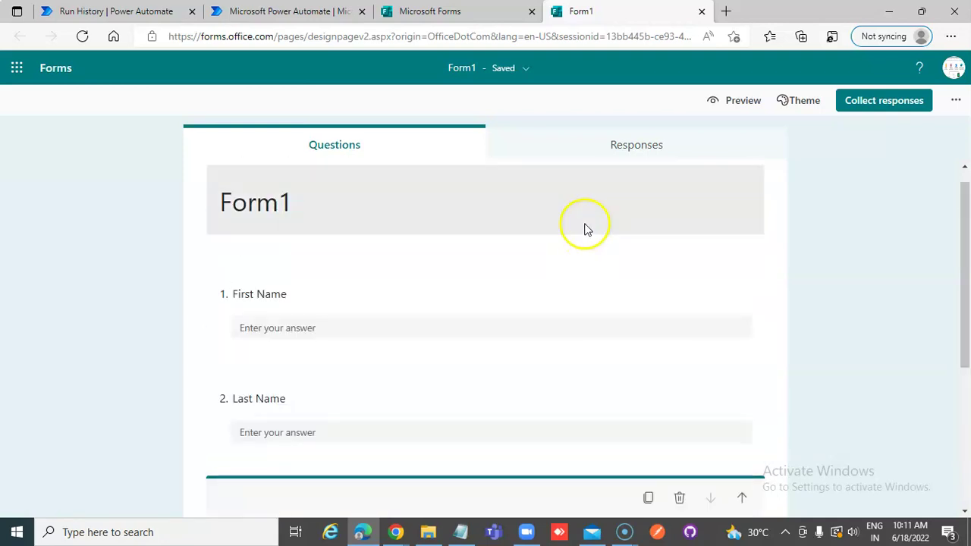
{"action": "scroll", "coordinate": [584, 229], "scroll_direction": "down", "scroll_amount": 2}
{"action": "scroll", "coordinate": [584, 227], "scroll_direction": "down", "scroll_amount": 2}
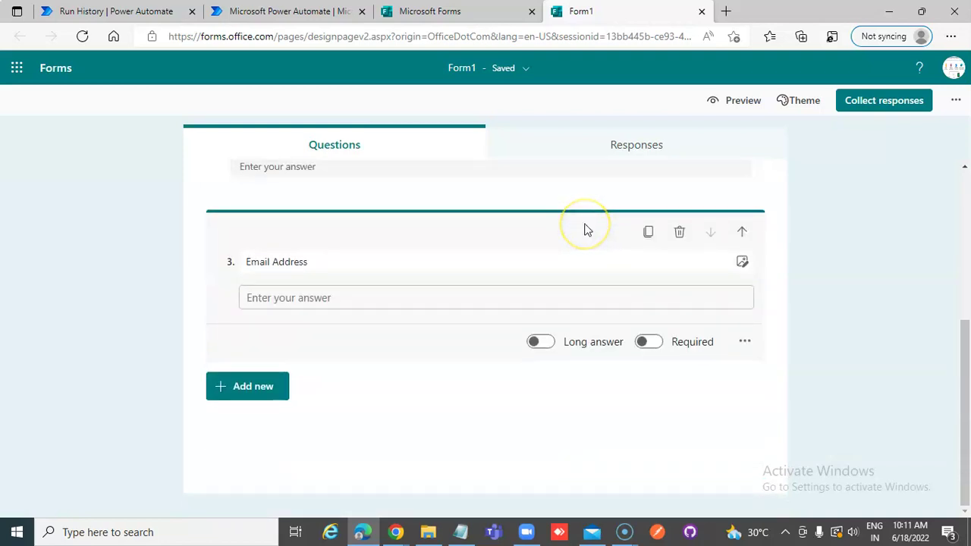
{"action": "left_click", "coordinate": [637, 145]}
{"action": "left_click", "coordinate": [344, 147]}
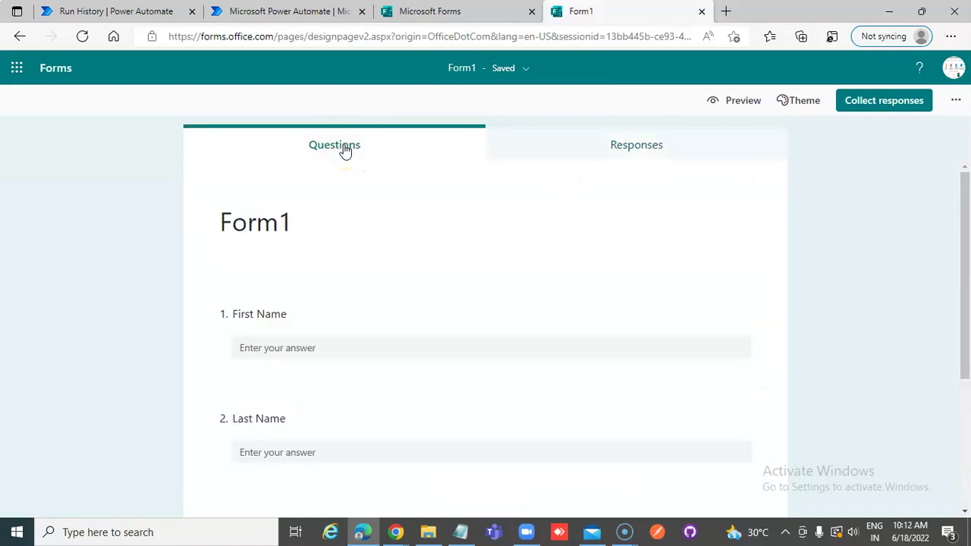
{"action": "scroll", "coordinate": [402, 351], "scroll_direction": "down", "scroll_amount": 4}
{"action": "scroll", "coordinate": [405, 353], "scroll_direction": "up", "scroll_amount": 3}
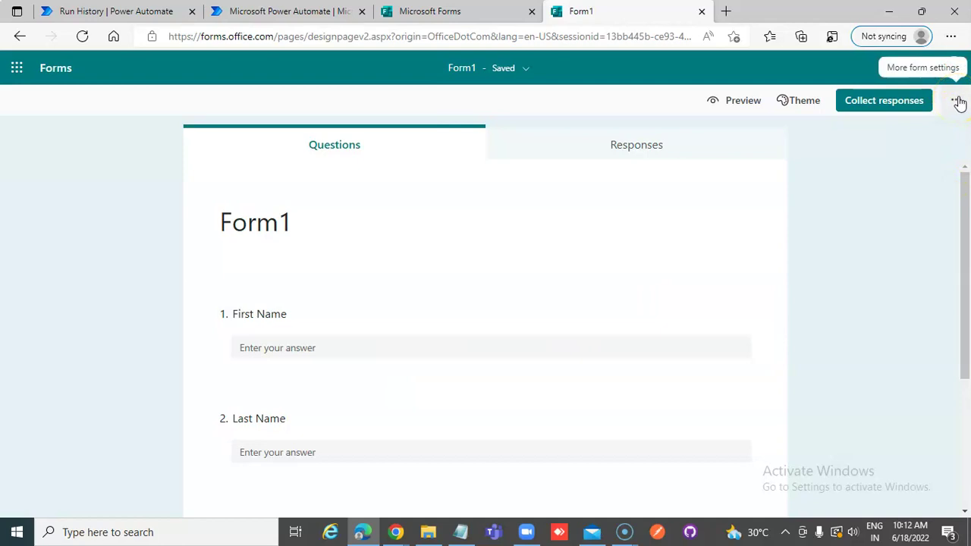
{"action": "left_click", "coordinate": [957, 102]}
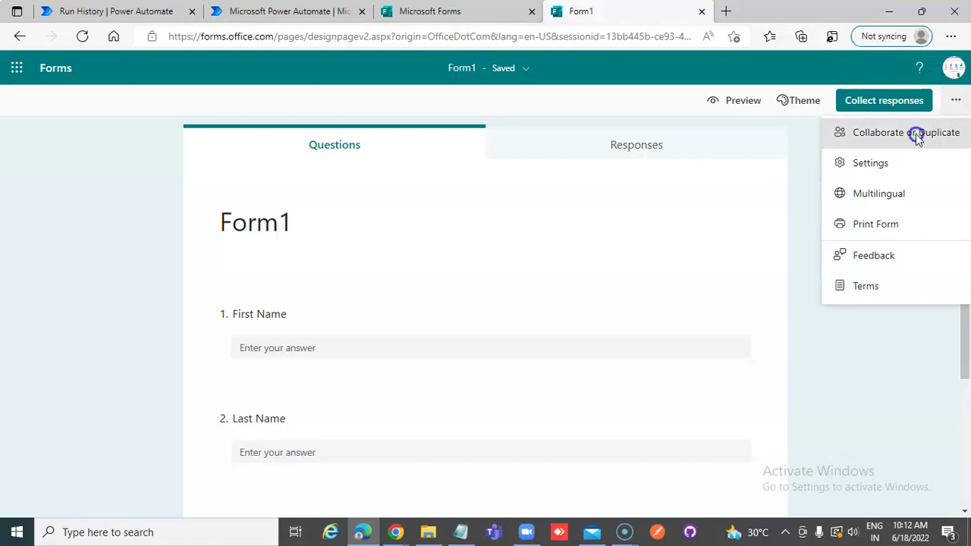
{"action": "left_click", "coordinate": [770, 162]}
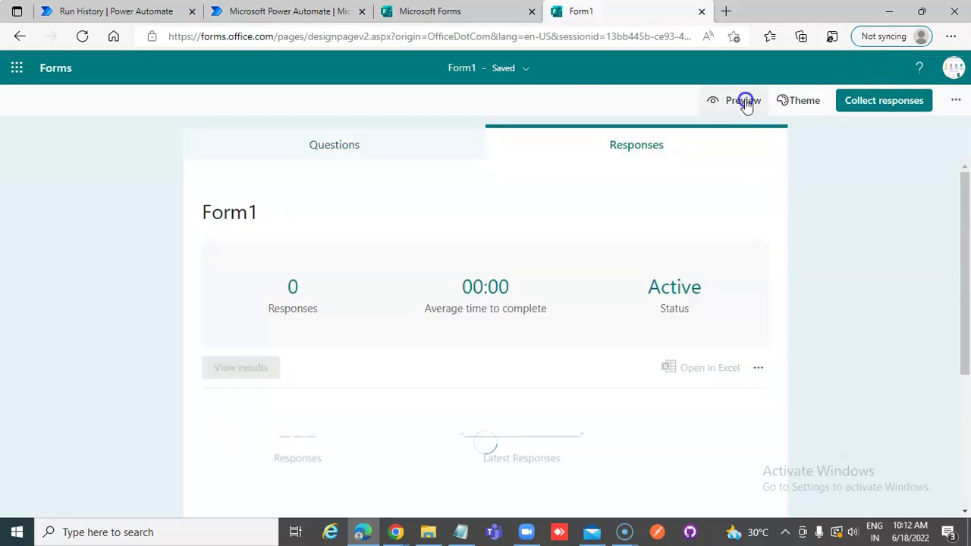
- Preview Form1 in computer and mobile layouts, then exit the preview
{"action": "left_click", "coordinate": [742, 101]}
{"action": "scroll", "coordinate": [671, 295], "scroll_direction": "down", "scroll_amount": 2}
{"action": "scroll", "coordinate": [670, 294], "scroll_direction": "up", "scroll_amount": 2}
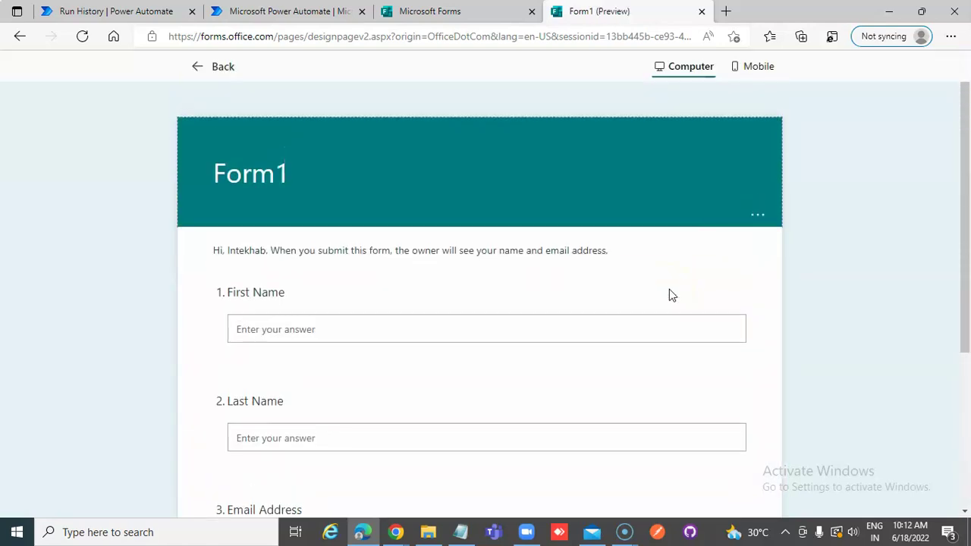
{"action": "scroll", "coordinate": [671, 292], "scroll_direction": "down", "scroll_amount": 3}
{"action": "scroll", "coordinate": [671, 288], "scroll_direction": "up", "scroll_amount": 3}
{"action": "left_click", "coordinate": [760, 68]}
{"action": "scroll", "coordinate": [646, 379], "scroll_direction": "down", "scroll_amount": 2}
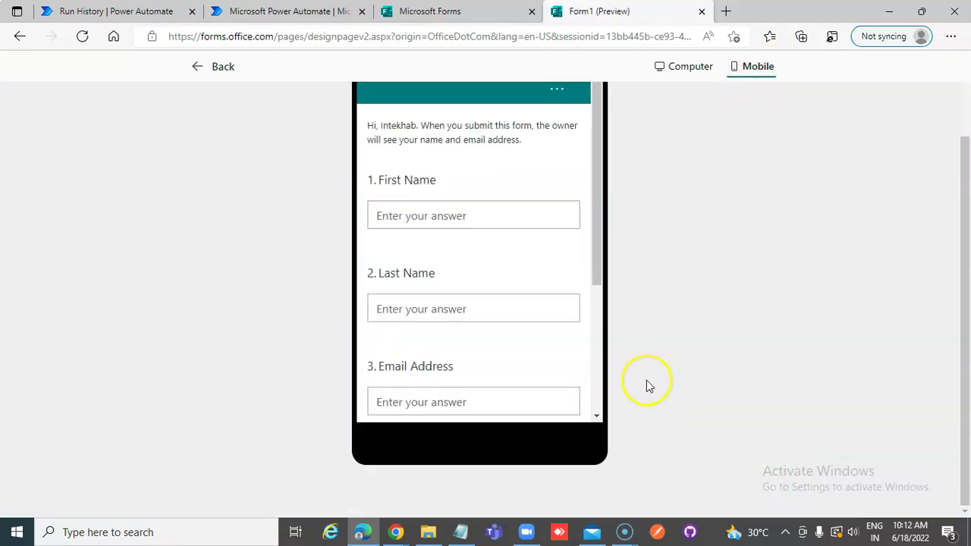
{"action": "scroll", "coordinate": [646, 377], "scroll_direction": "up", "scroll_amount": 2}
{"action": "left_click", "coordinate": [218, 68]}
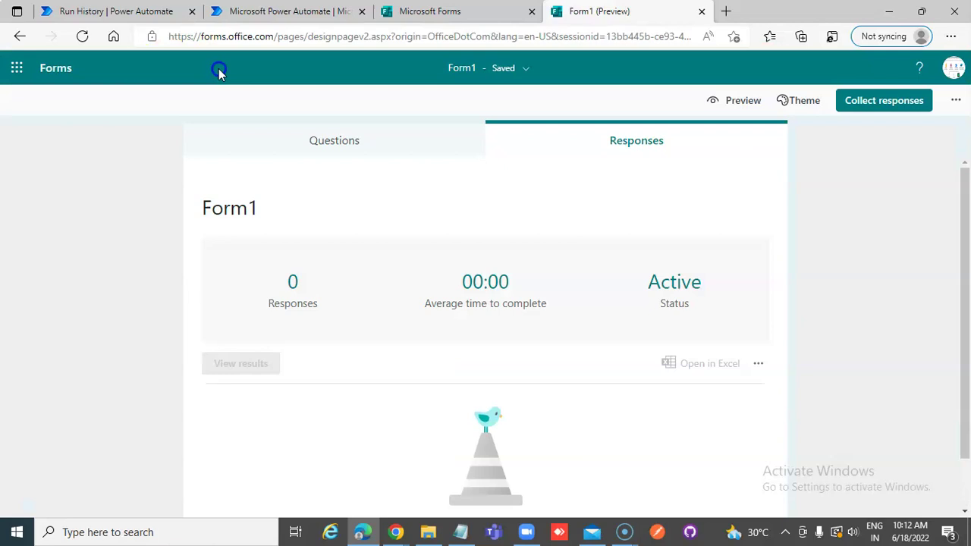
{"action": "left_click", "coordinate": [222, 72]}
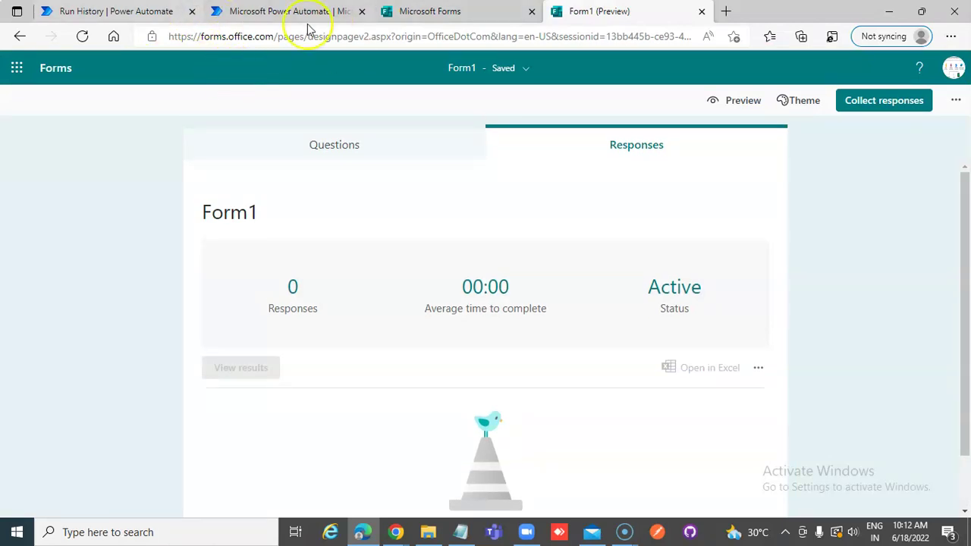
- Return to Power Automate and open the Create page listing the ways to make a flow
{"action": "left_click", "coordinate": [276, 15]}
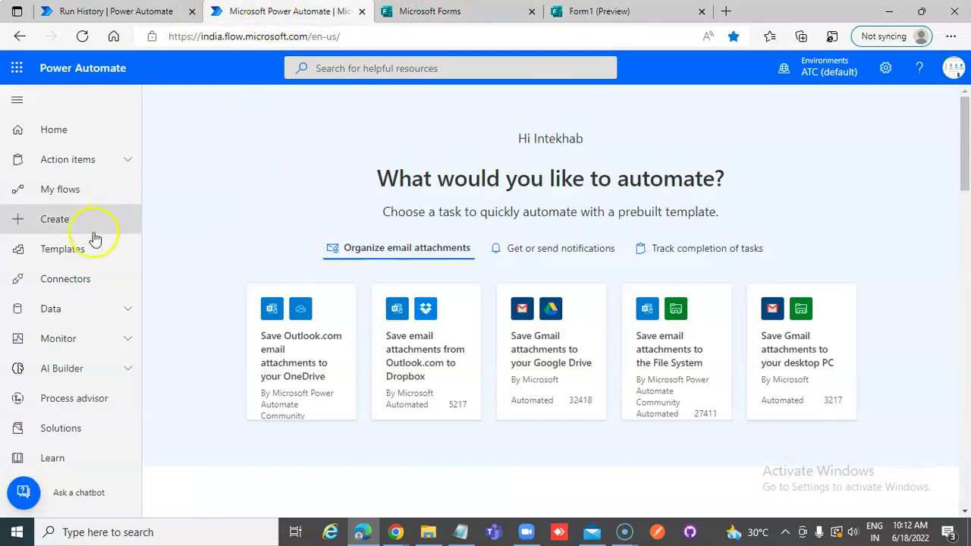
{"action": "left_click", "coordinate": [54, 223]}
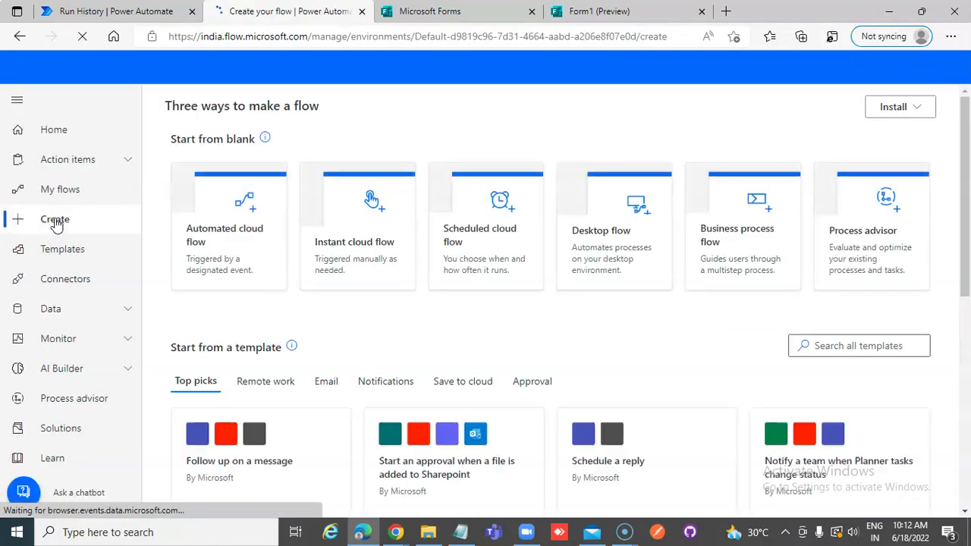
{"action": "left_click", "coordinate": [211, 296]}
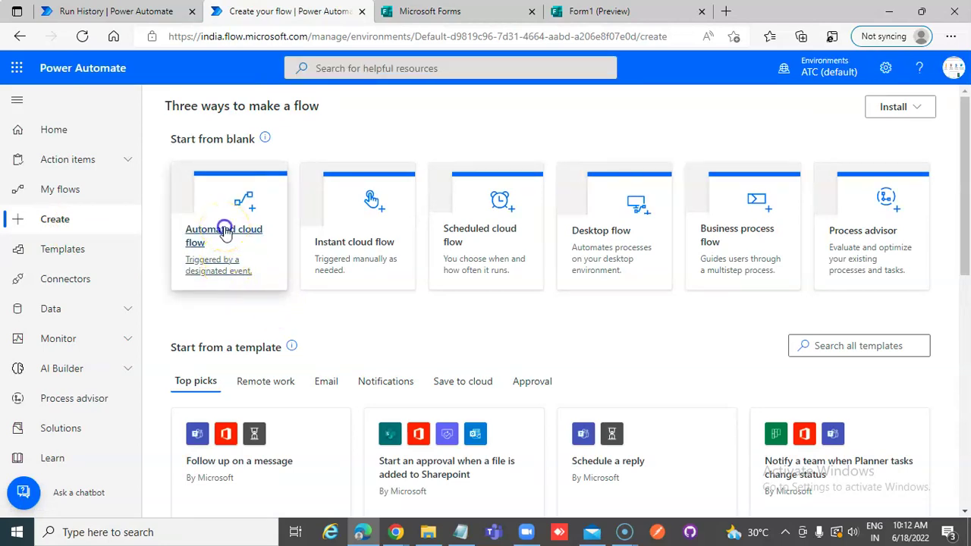
- Create automated cloud flow Forms_Flow with the Forms trigger 'When a new response is submitted'
{"action": "left_click", "coordinate": [224, 231]}
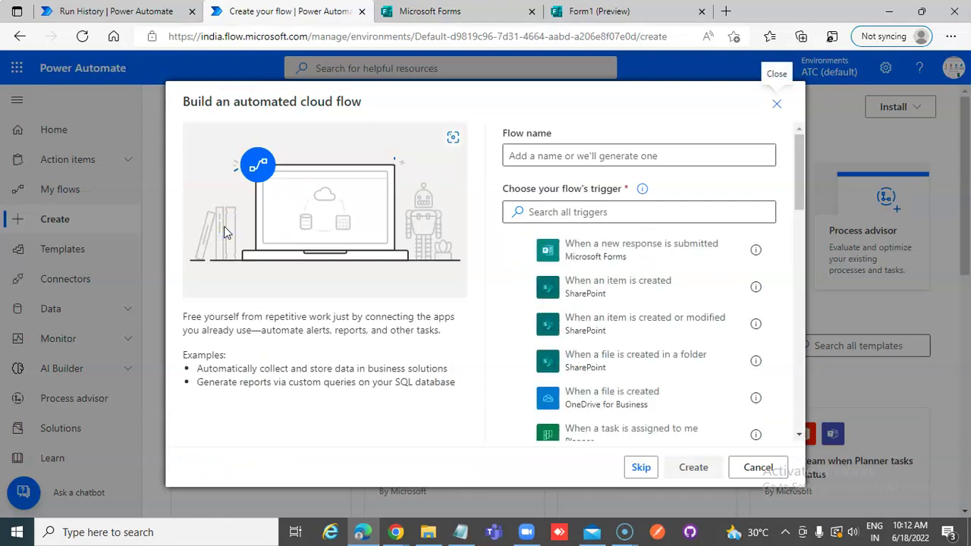
{"action": "left_click", "coordinate": [559, 154]}
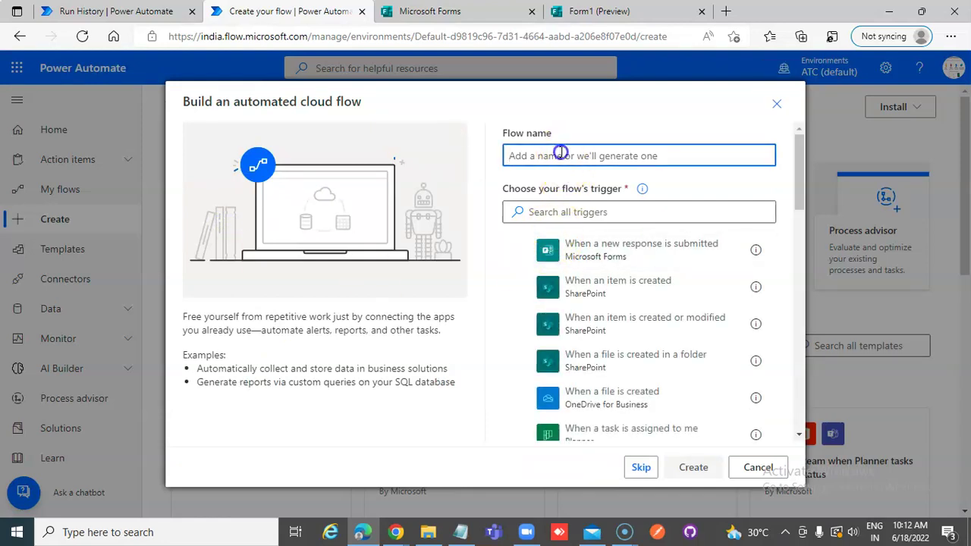
{"action": "type", "text": "Fo"}
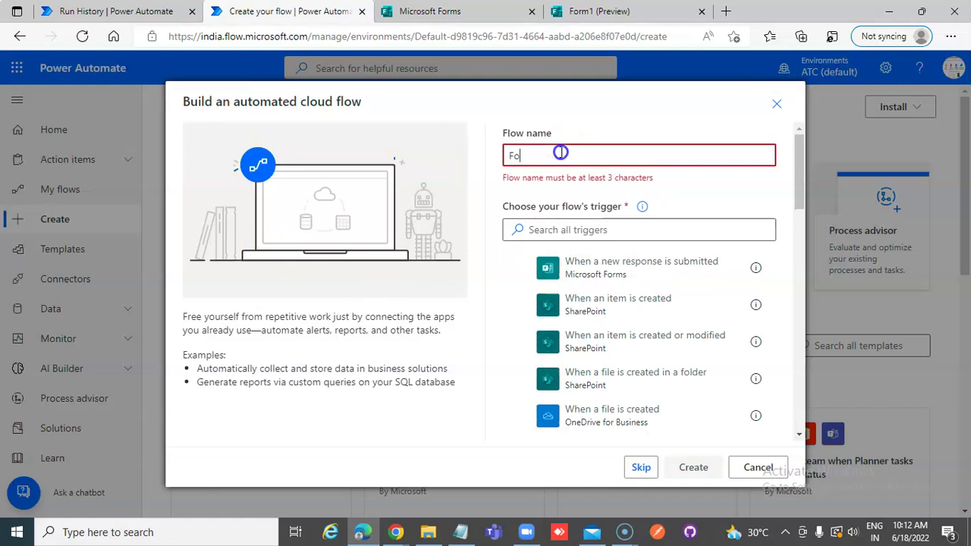
{"action": "type", "text": "rms_Flow"}
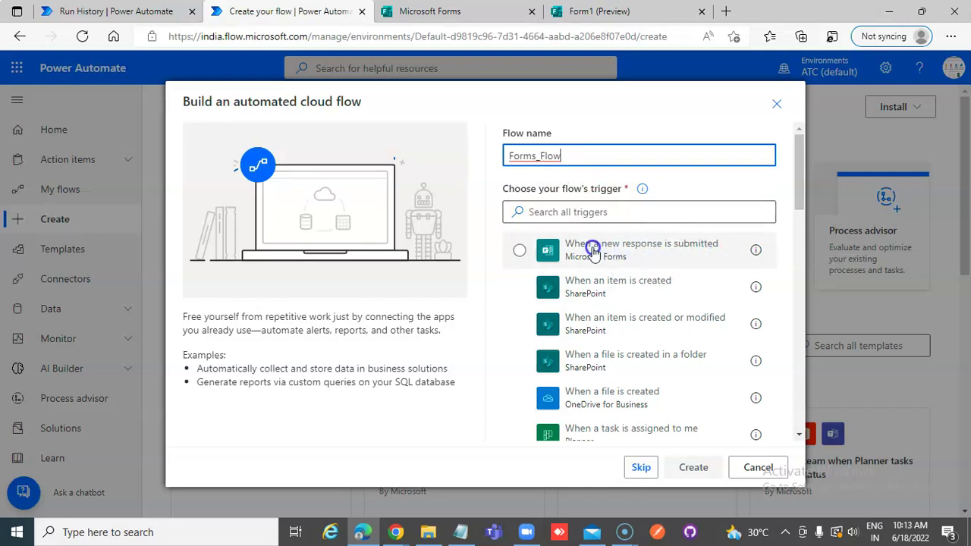
{"action": "left_click", "coordinate": [694, 257]}
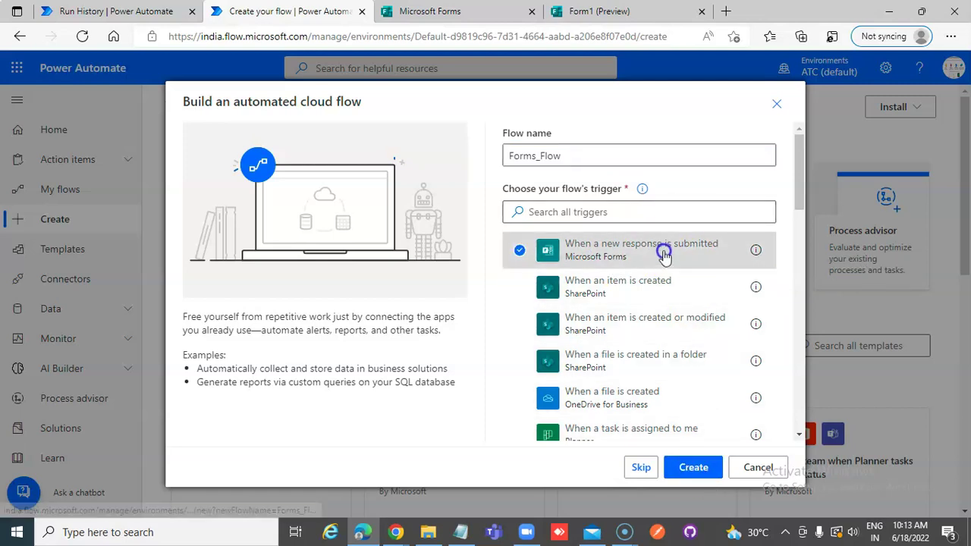
{"action": "left_click", "coordinate": [693, 468]}
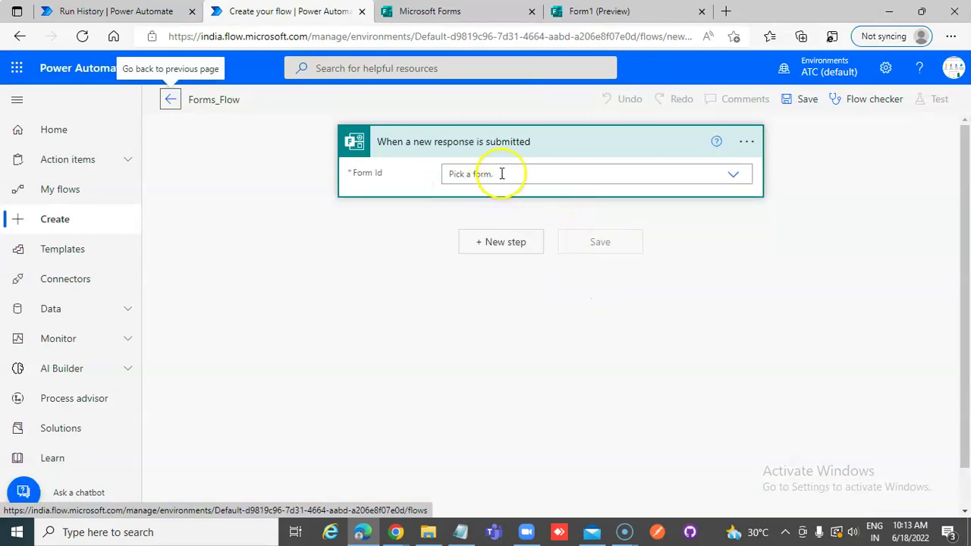
- Set the trigger's Form Id to Form1 and add a Get response details action
{"action": "left_click", "coordinate": [735, 177]}
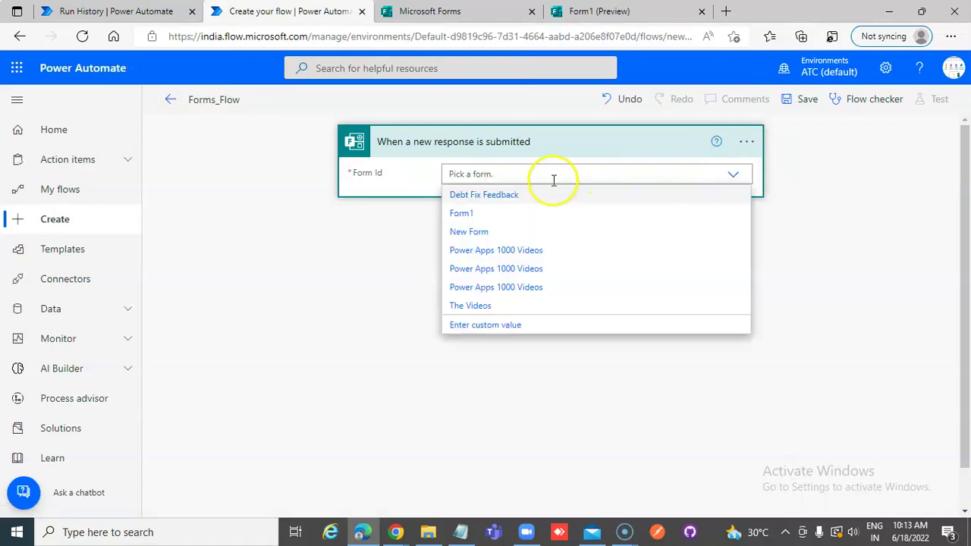
{"action": "left_click", "coordinate": [462, 215]}
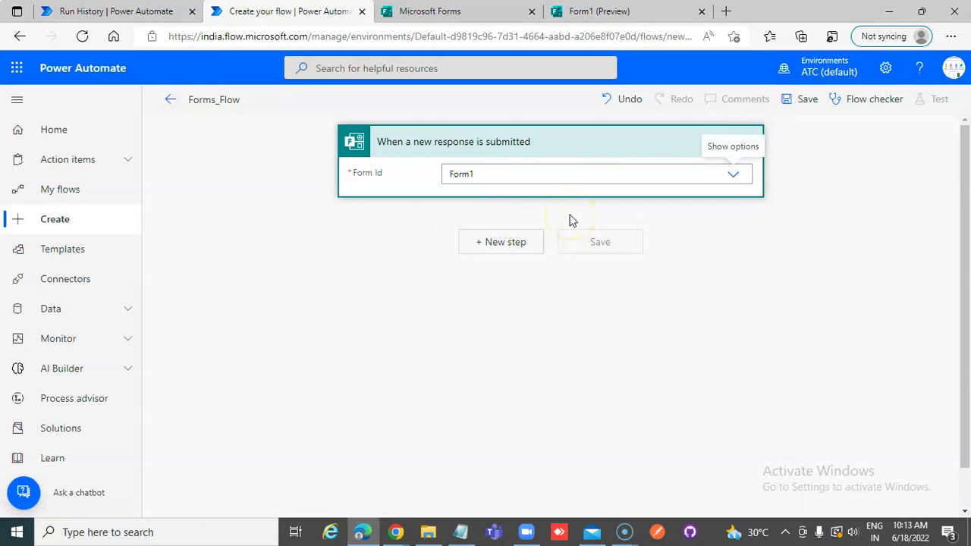
{"action": "left_click", "coordinate": [518, 241]}
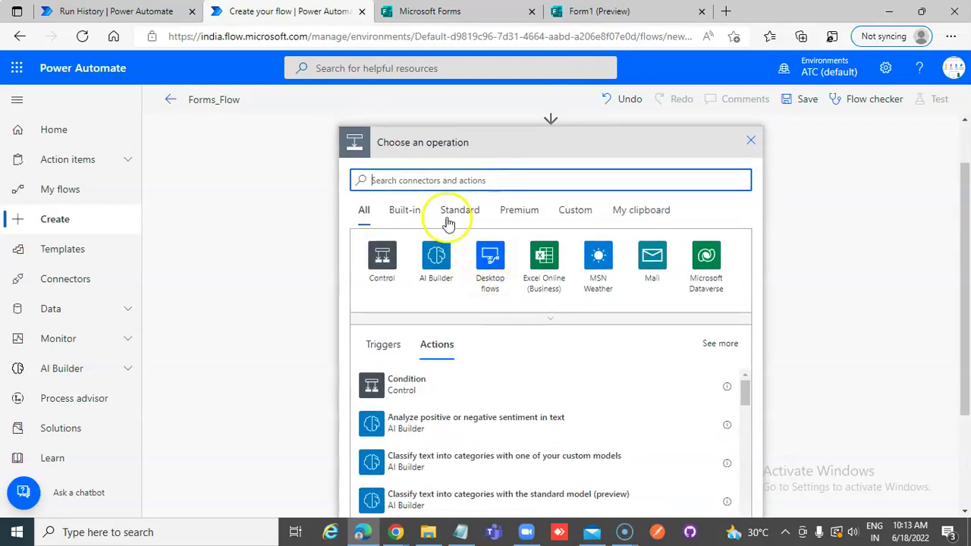
{"action": "left_click", "coordinate": [442, 182]}
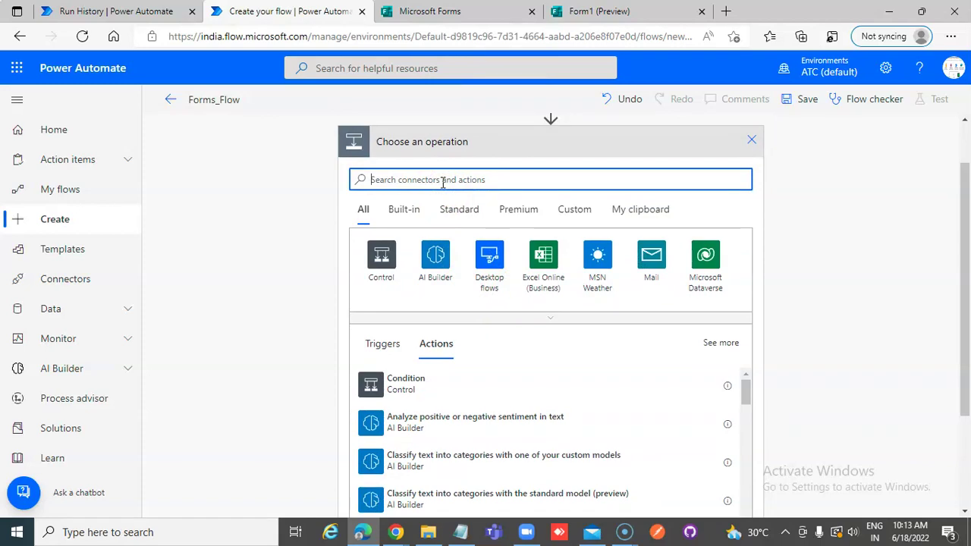
{"action": "type", "text": "Get "}
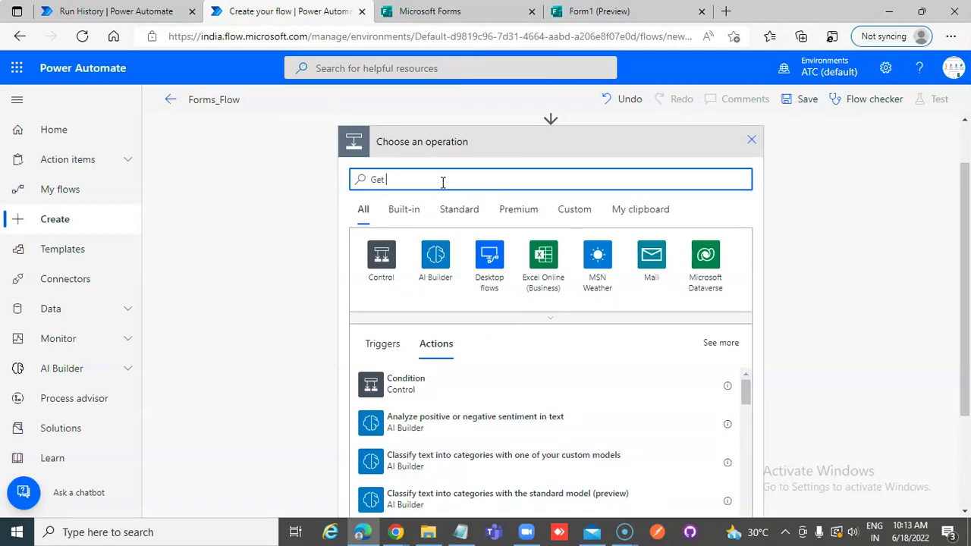
{"action": "type", "text": "Res"}
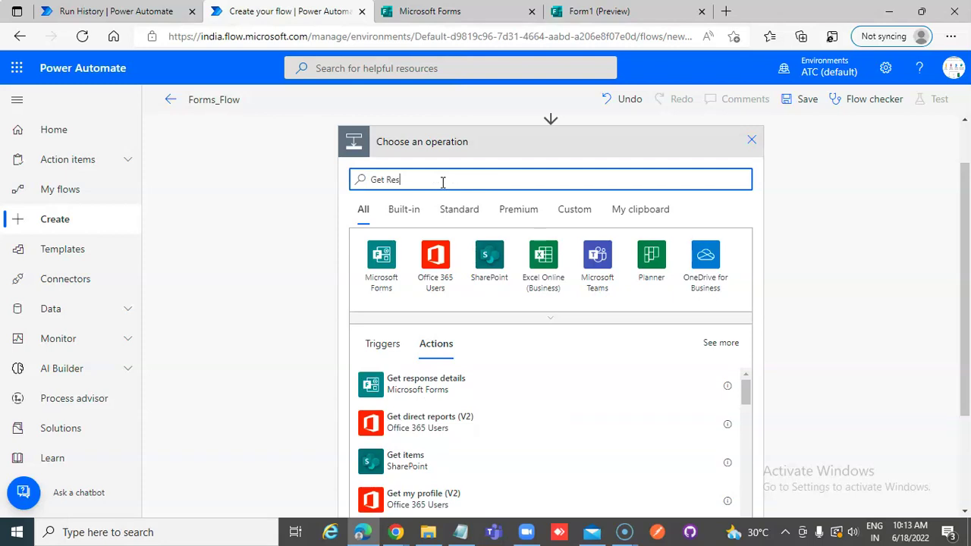
{"action": "left_click", "coordinate": [446, 386]}
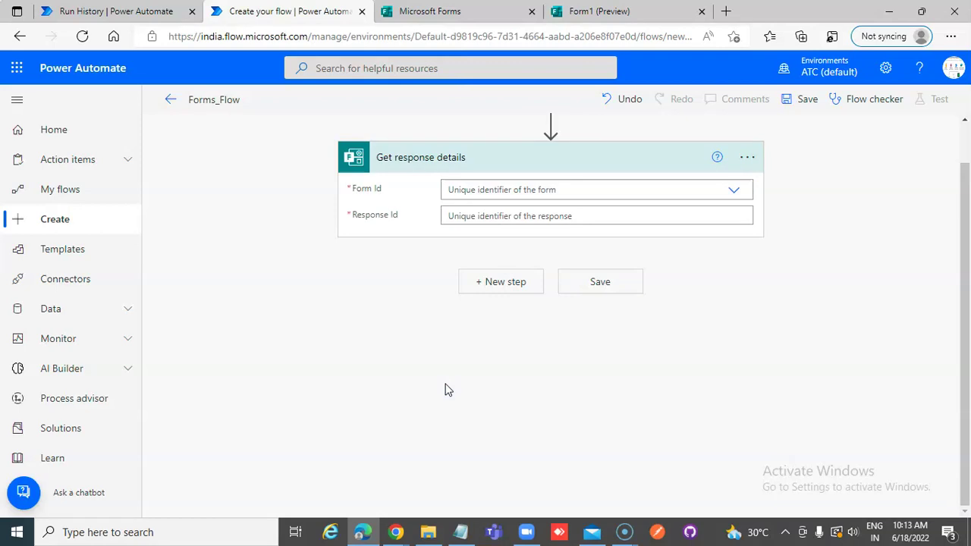
- Set Get response details to Form1 with the trigger's Response Id
{"action": "scroll", "coordinate": [748, 277], "scroll_direction": "up", "scroll_amount": 1}
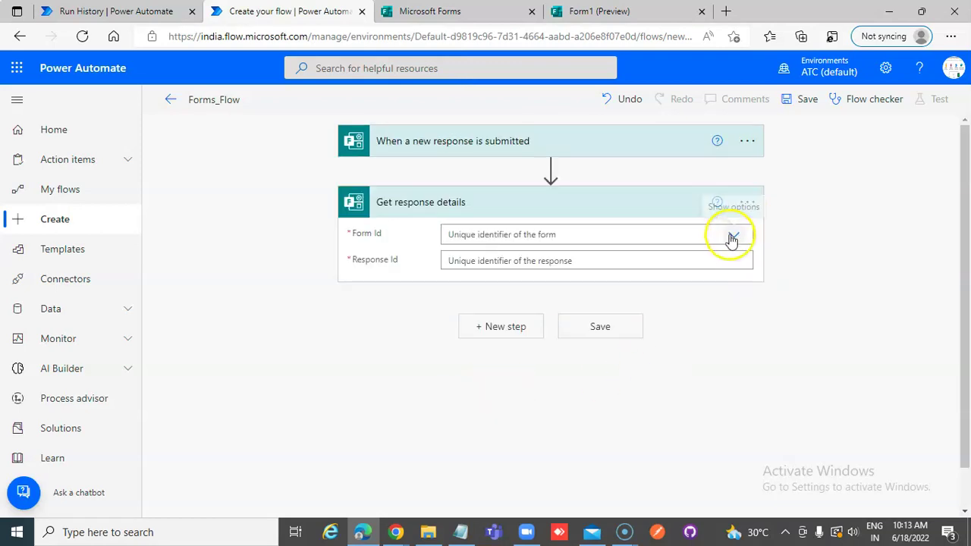
{"action": "left_click", "coordinate": [732, 236]}
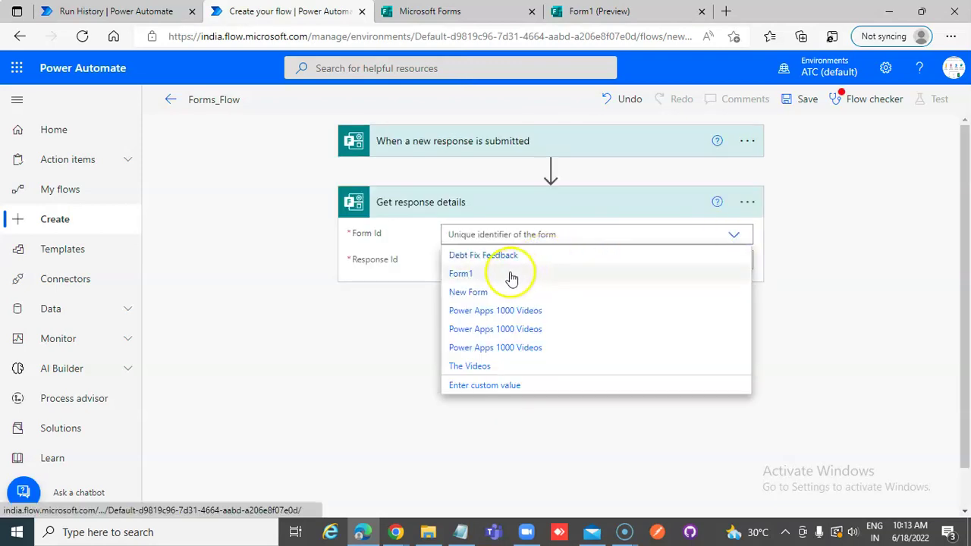
{"action": "left_click", "coordinate": [467, 275]}
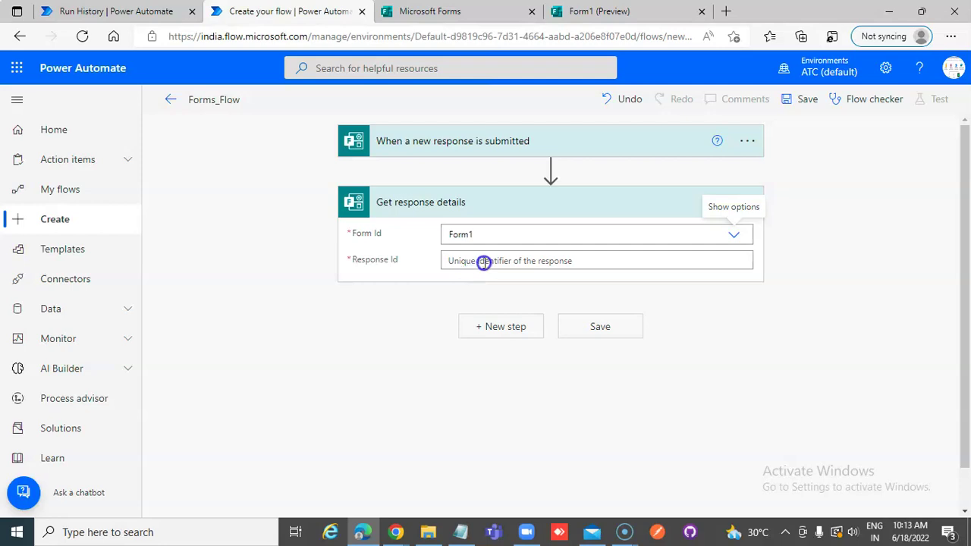
{"action": "left_click", "coordinate": [475, 263]}
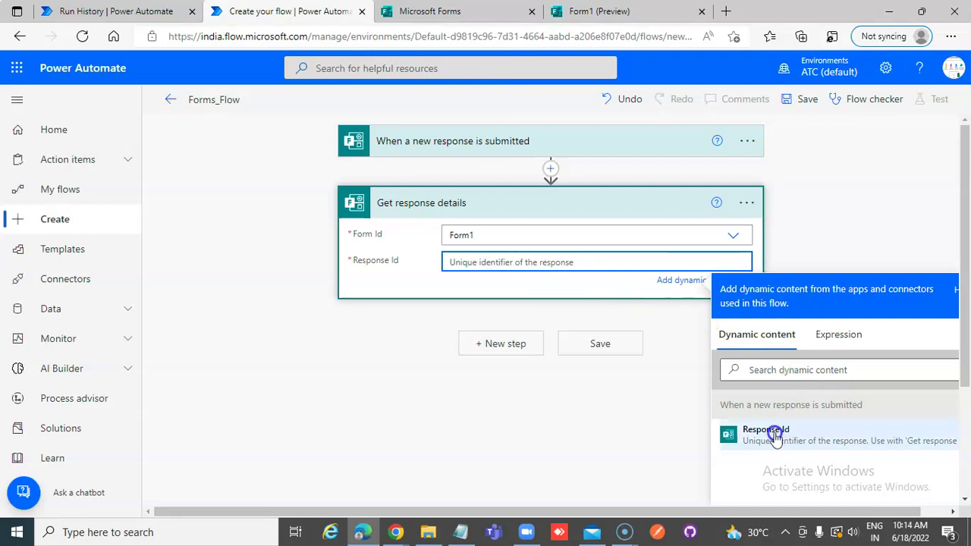
{"action": "left_click", "coordinate": [765, 431]}
{"action": "left_click", "coordinate": [572, 410]}
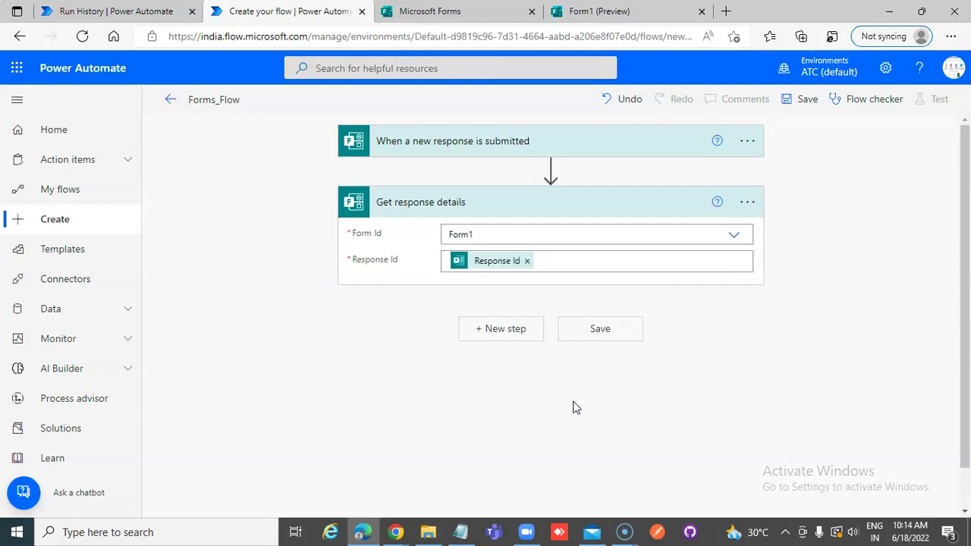
- Add a Send an email (V2) action addressed to the form's Email Address answer
{"action": "left_click", "coordinate": [523, 330]}
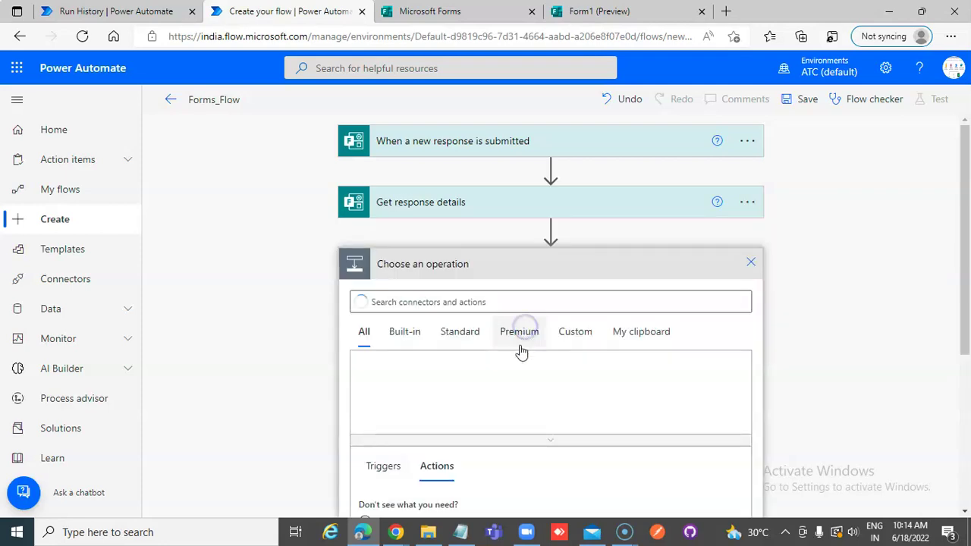
{"action": "left_click", "coordinate": [487, 303]}
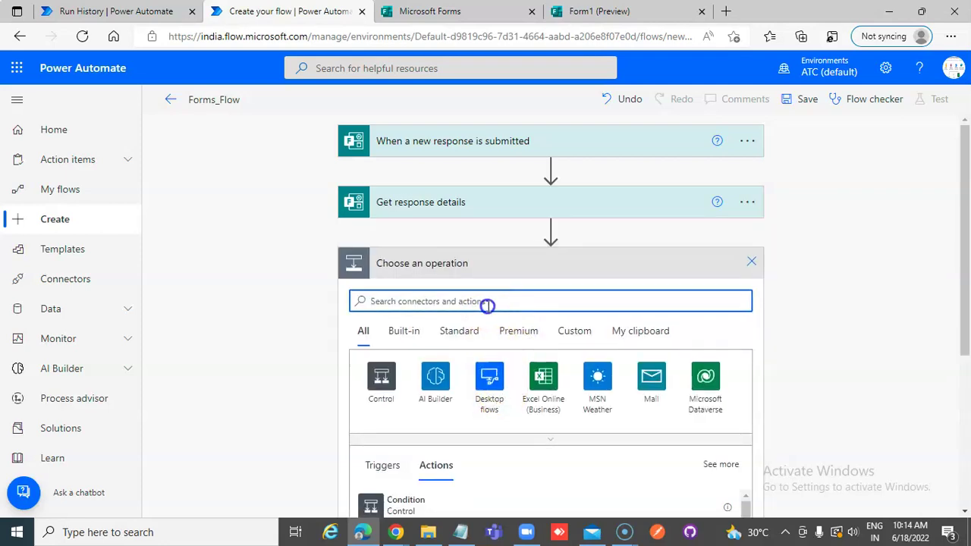
{"action": "type", "text": "Email"}
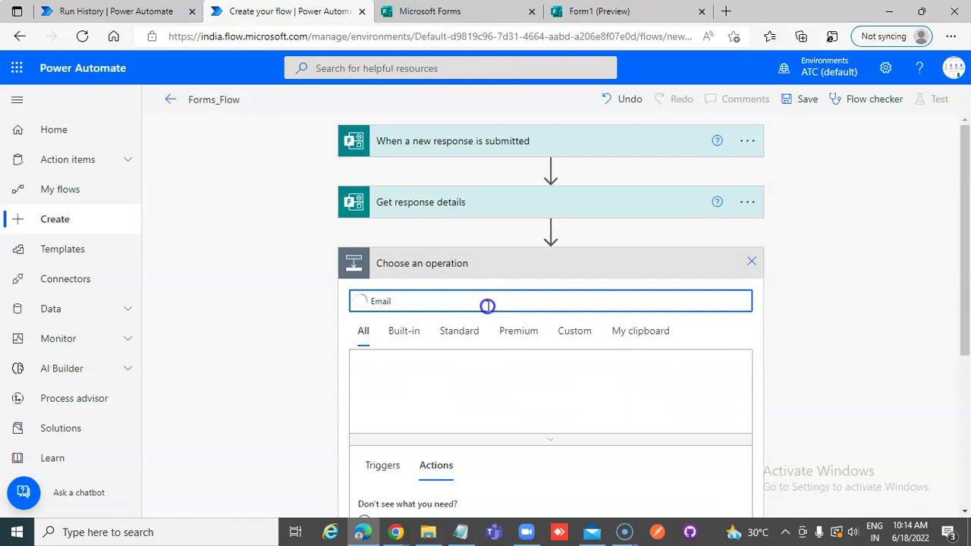
{"action": "scroll", "coordinate": [486, 453], "scroll_direction": "down", "scroll_amount": 3}
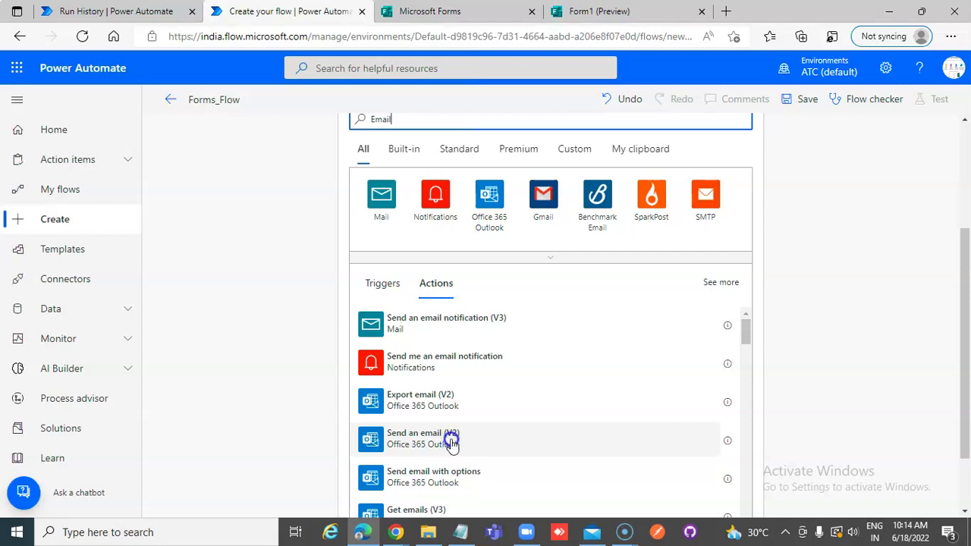
{"action": "left_click", "coordinate": [449, 441]}
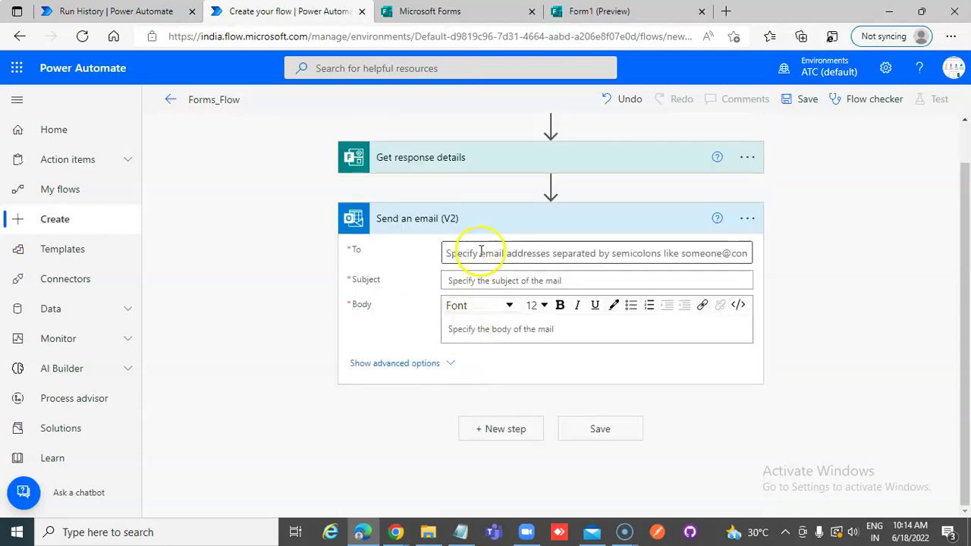
{"action": "left_click", "coordinate": [481, 252]}
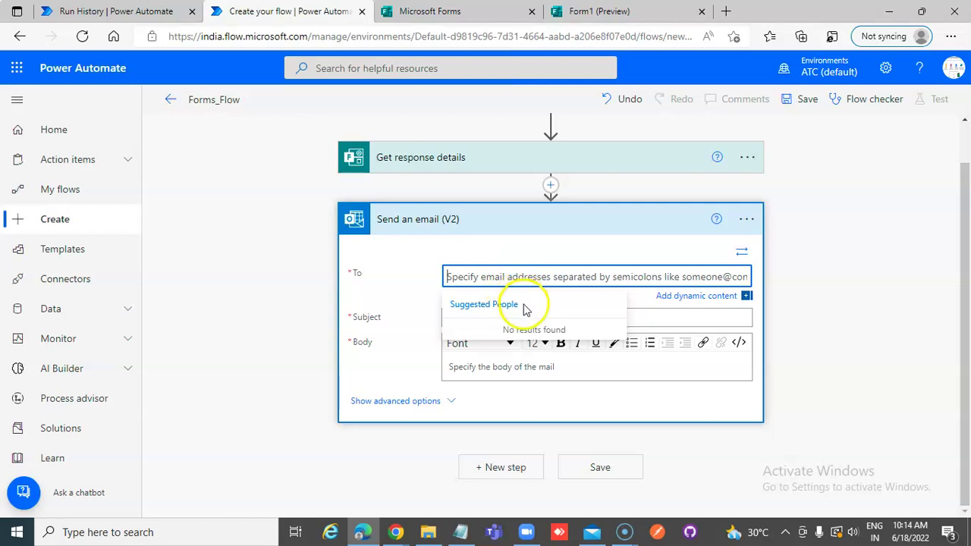
{"action": "left_click", "coordinate": [692, 297]}
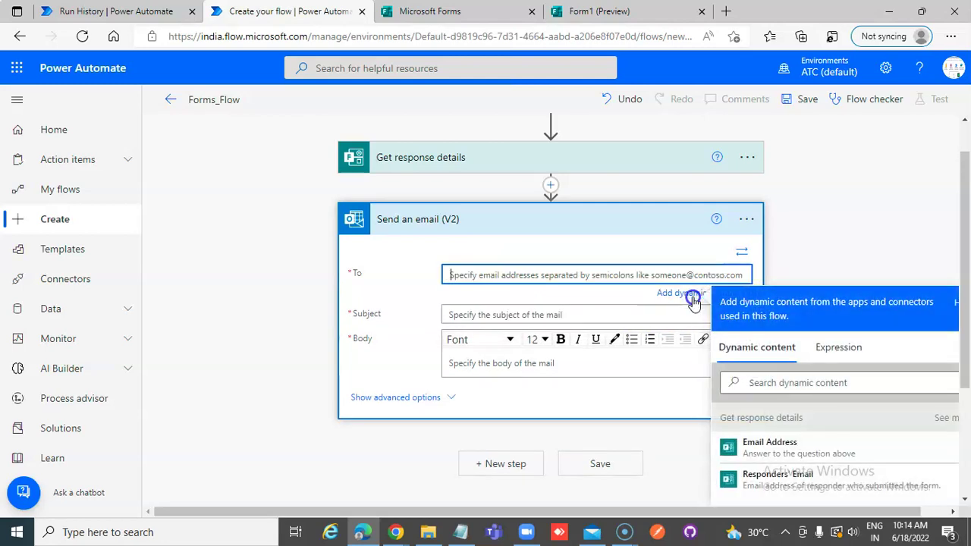
{"action": "left_click", "coordinate": [804, 447]}
- Set the email subject to 'Form submitted by you'
{"action": "left_click", "coordinate": [461, 316]}
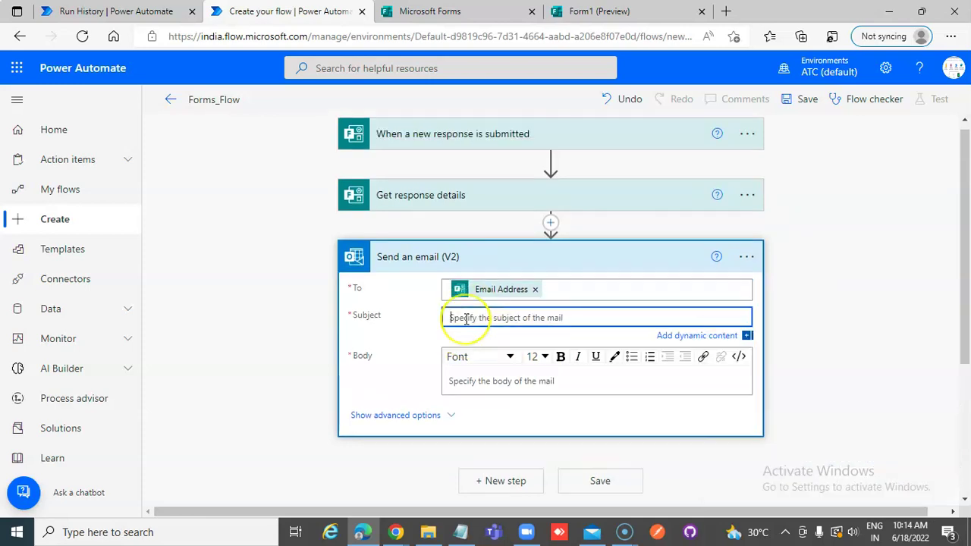
{"action": "scroll", "coordinate": [466, 317], "scroll_direction": "down", "scroll_amount": 1}
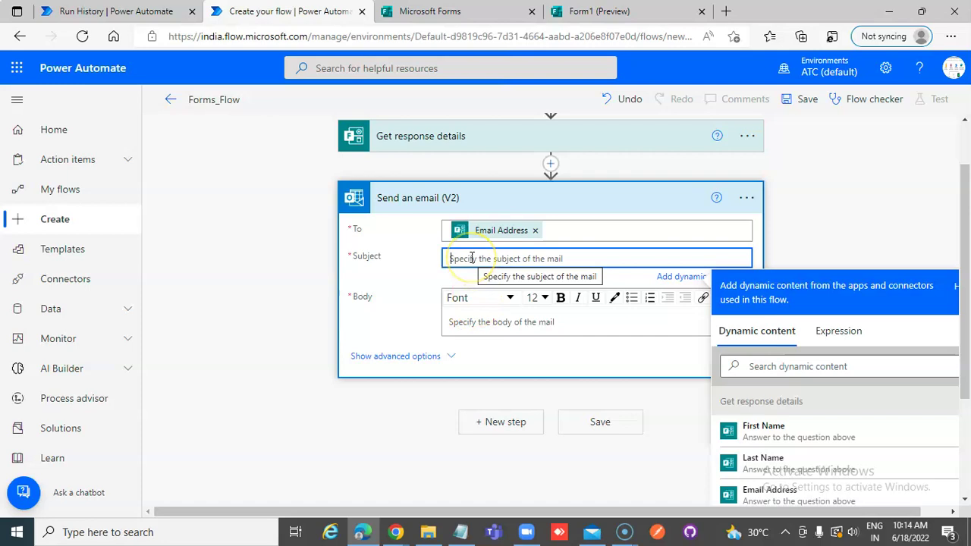
{"action": "type", "text": "Form"}
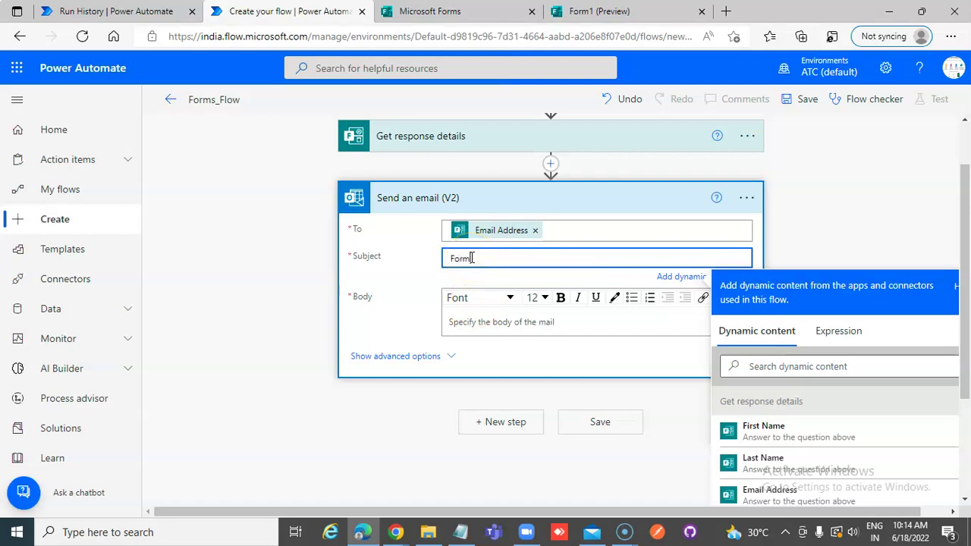
{"action": "type", "text": " Submitted by you"}
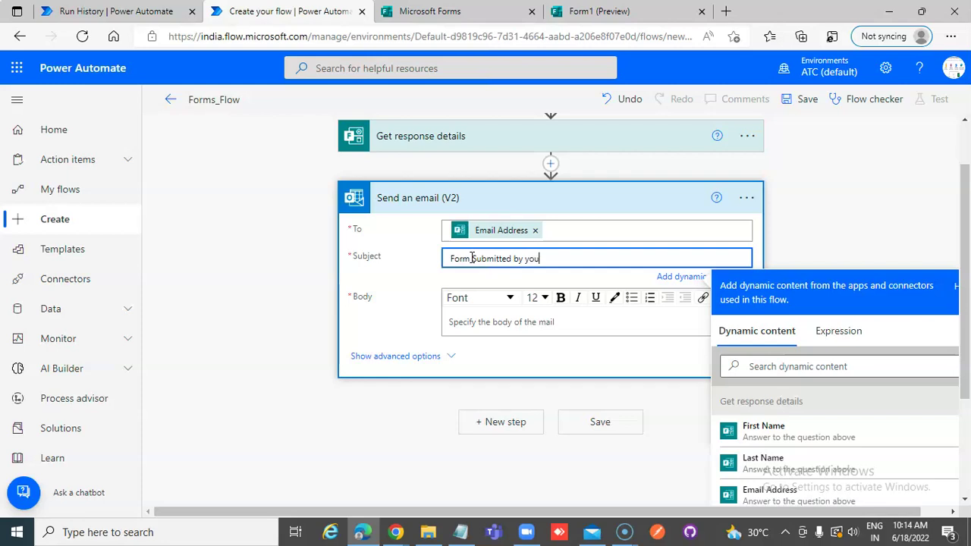
{"action": "left_click", "coordinate": [472, 258]}
{"action": "key", "text": "Delete"}
{"action": "type", "text": "s"}
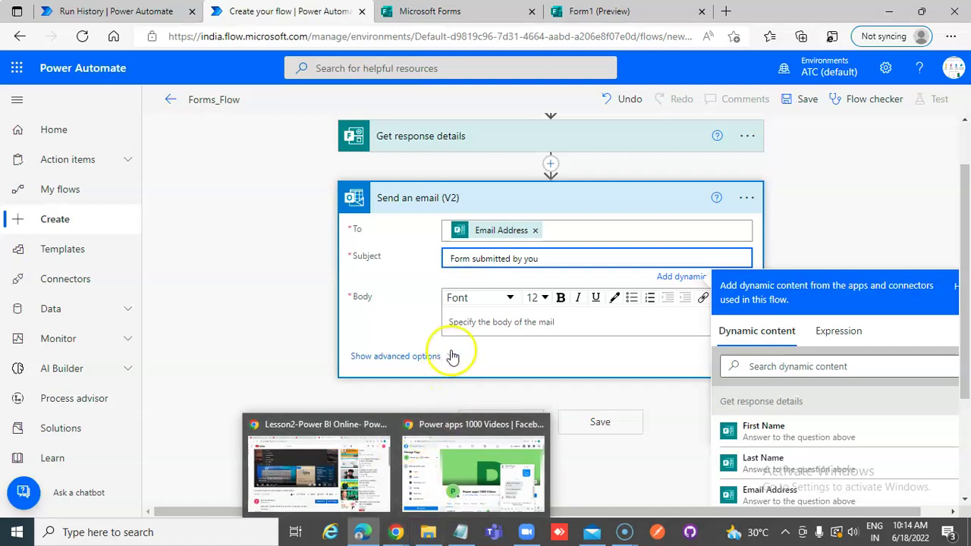
- Start the email body with 'Hi,' and the responder's First Name and Last Name
{"action": "left_click", "coordinate": [489, 319]}
{"action": "type", "text": "Hi"}
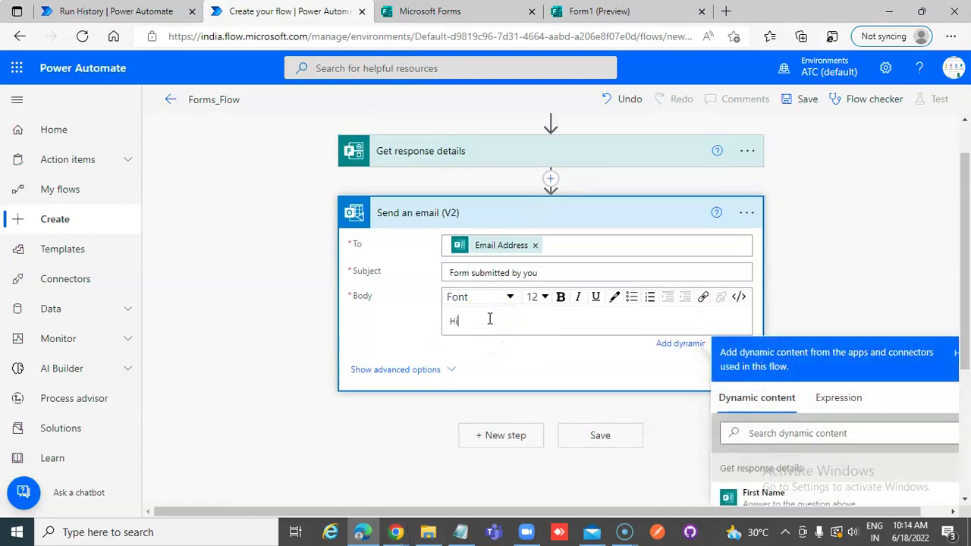
{"action": "type", "text": ","}
{"action": "key", "text": "Return"}
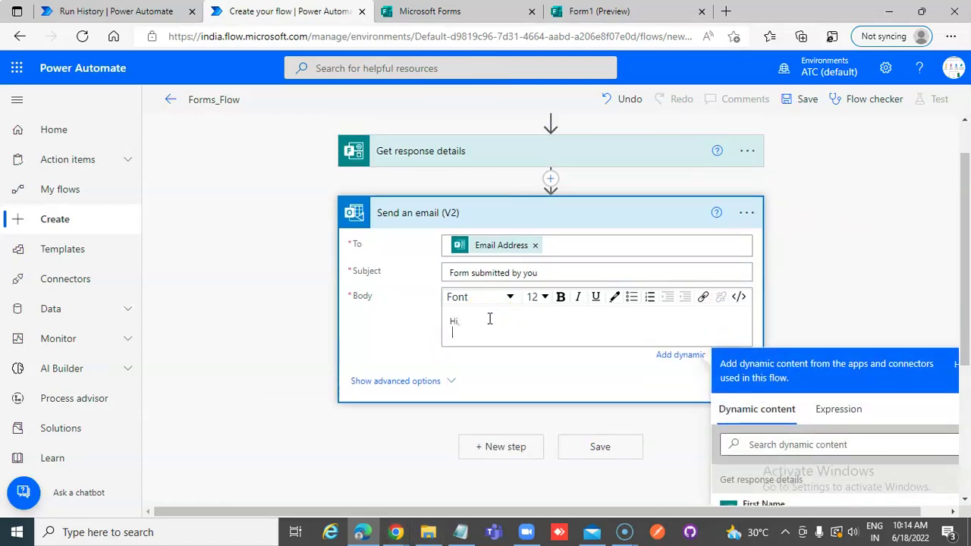
{"action": "scroll", "coordinate": [806, 448], "scroll_direction": "down", "scroll_amount": 3}
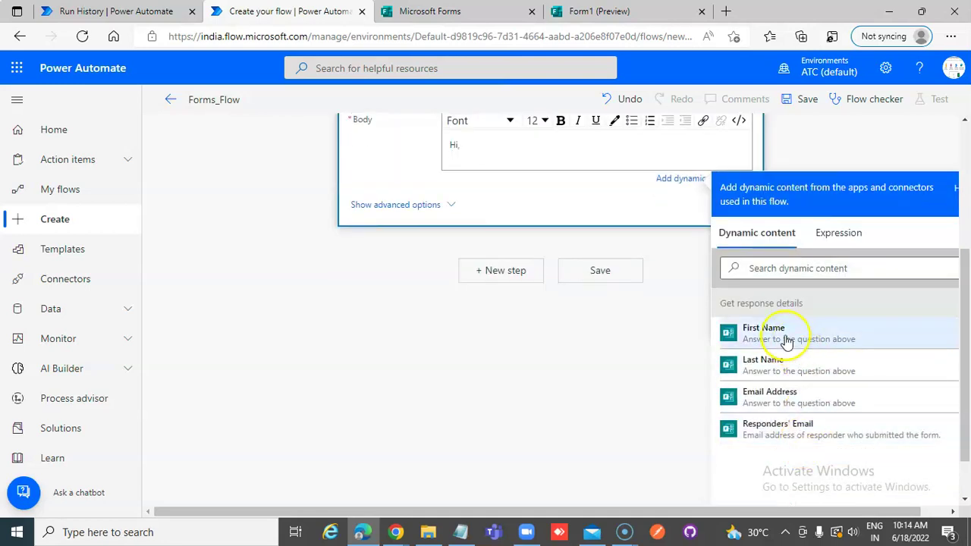
{"action": "left_click", "coordinate": [786, 340]}
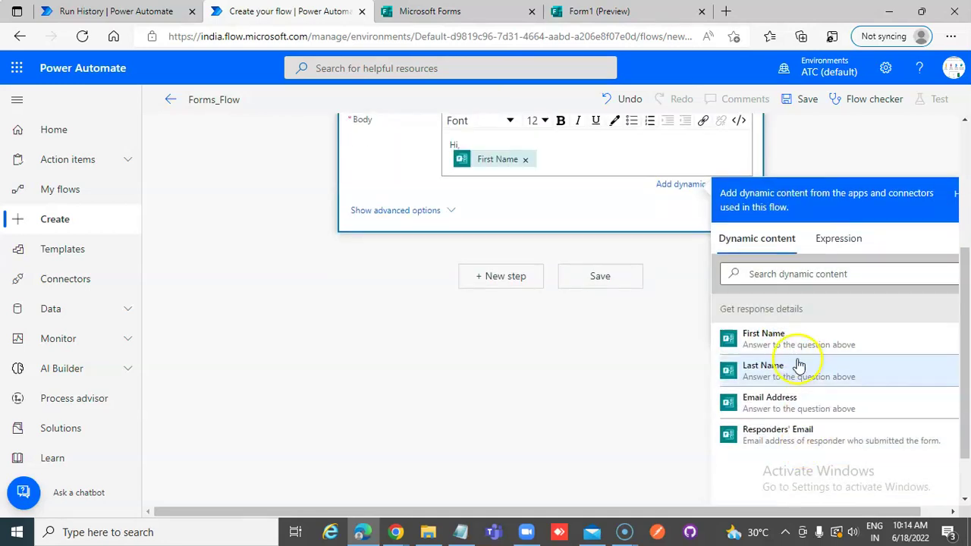
{"action": "left_click", "coordinate": [795, 381]}
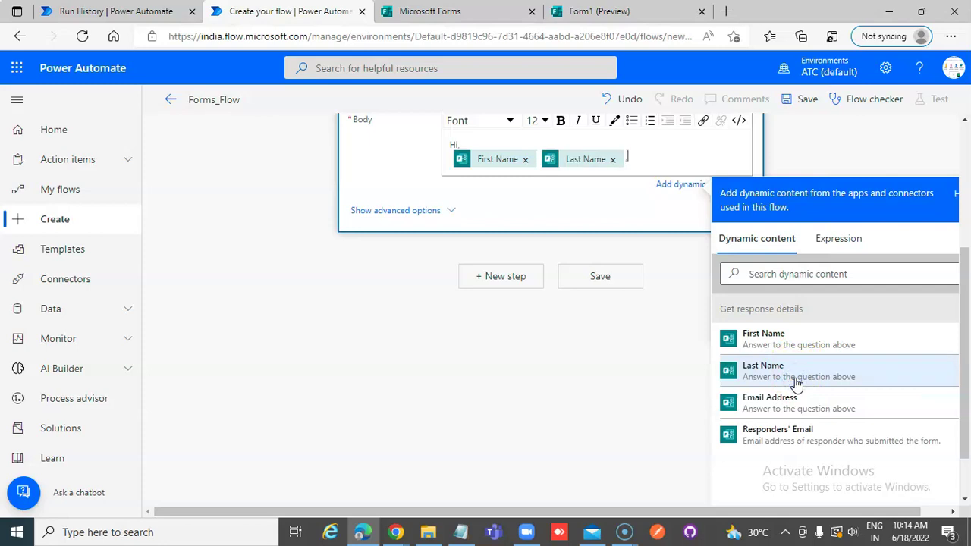
{"action": "key", "text": "Return"}
{"action": "key", "text": "Return"}
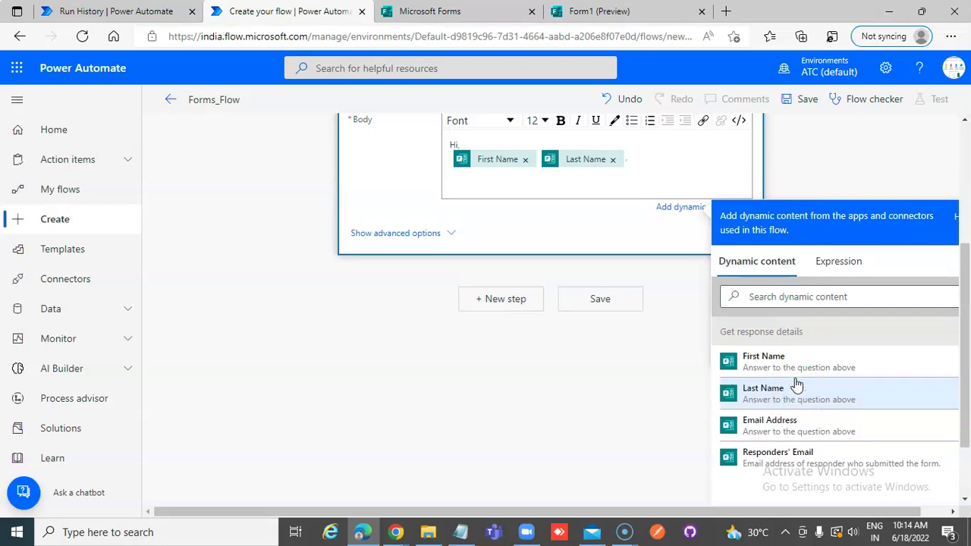
- Add 'Thanks for Submitting.' and a follow-up line, signed Sales Team, Power Automate 1000 Videos
{"action": "type", "text": "Thanks for Submitting"}
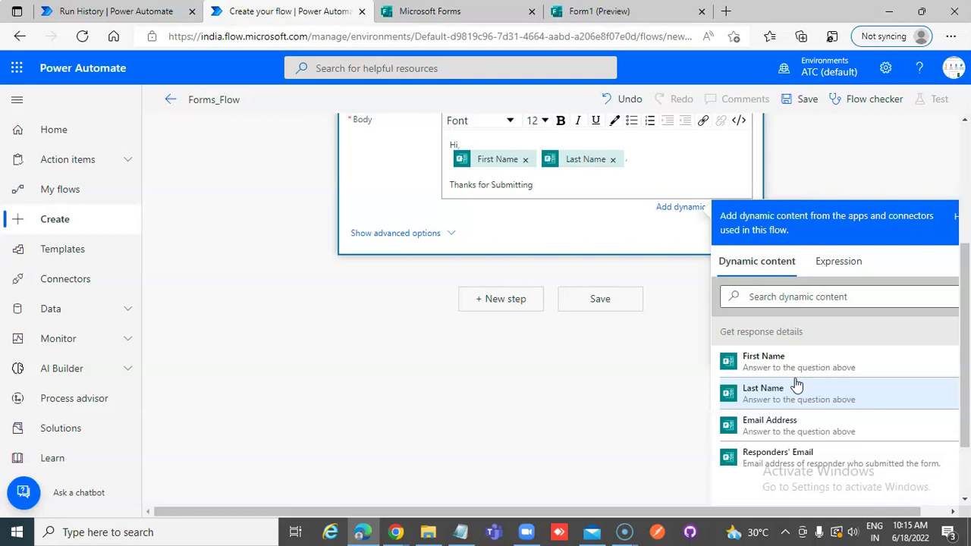
{"action": "type", "text": "."}
{"action": "key", "text": "Return"}
{"action": "type", "text": "We wi"}
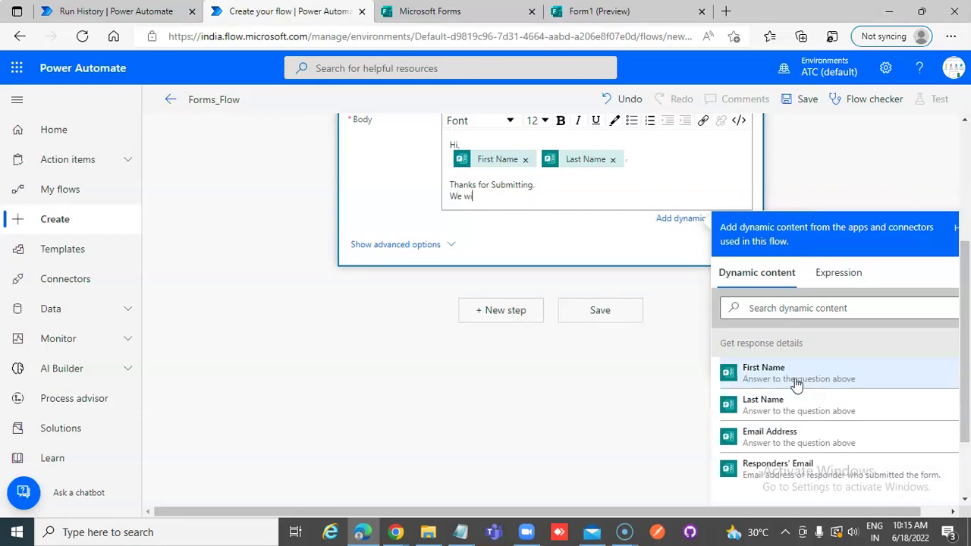
{"action": "type", "text": "ll get back to you."}
{"action": "key", "text": "Return"}
{"action": "key", "text": "Return"}
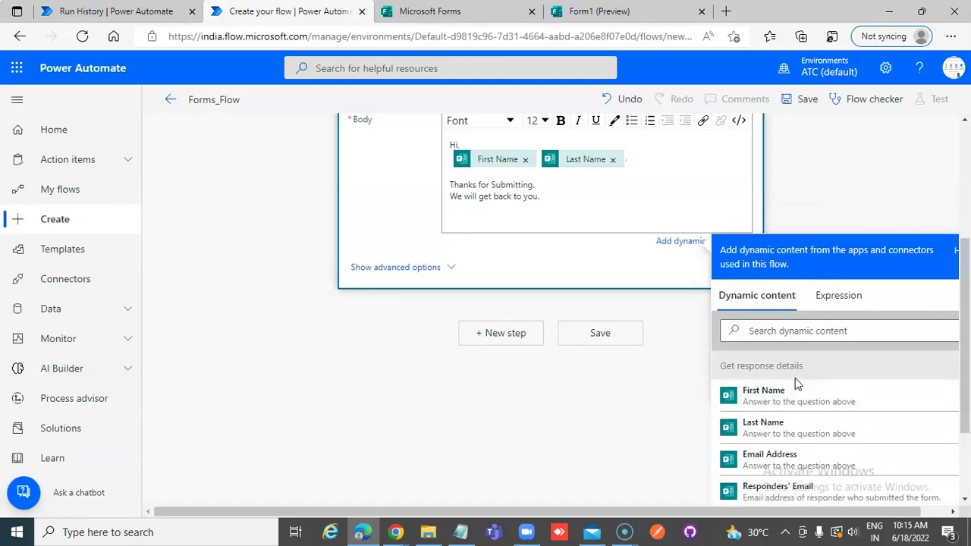
{"action": "type", "text": "Power Automate 1000 Vid"}
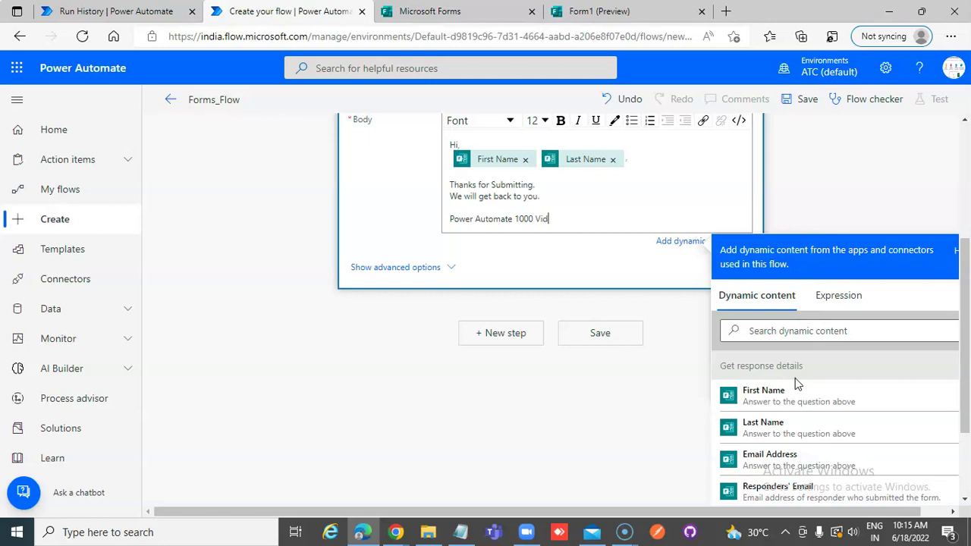
{"action": "type", "text": "eos"}
{"action": "key", "text": "Return"}
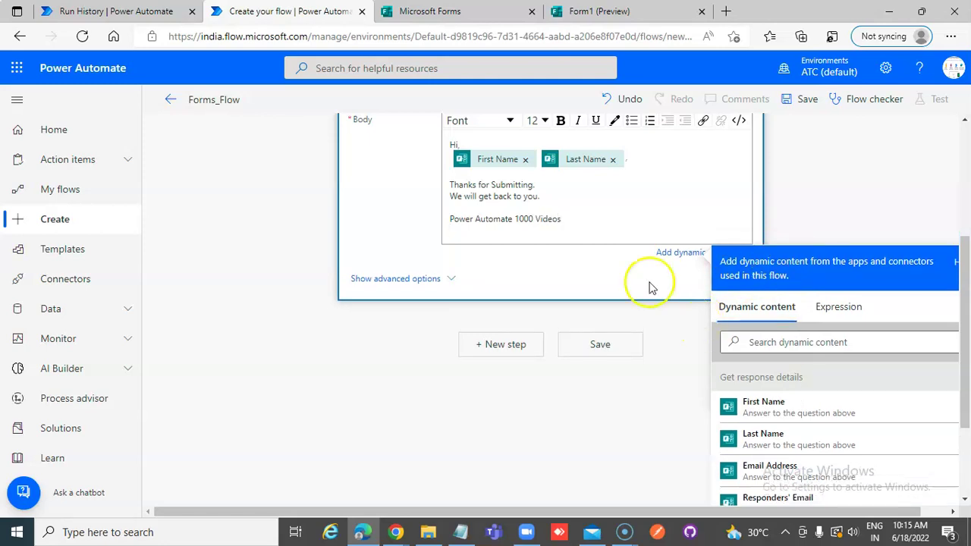
{"action": "scroll", "coordinate": [533, 266], "scroll_direction": "up", "scroll_amount": 1}
{"action": "left_click", "coordinate": [522, 264]}
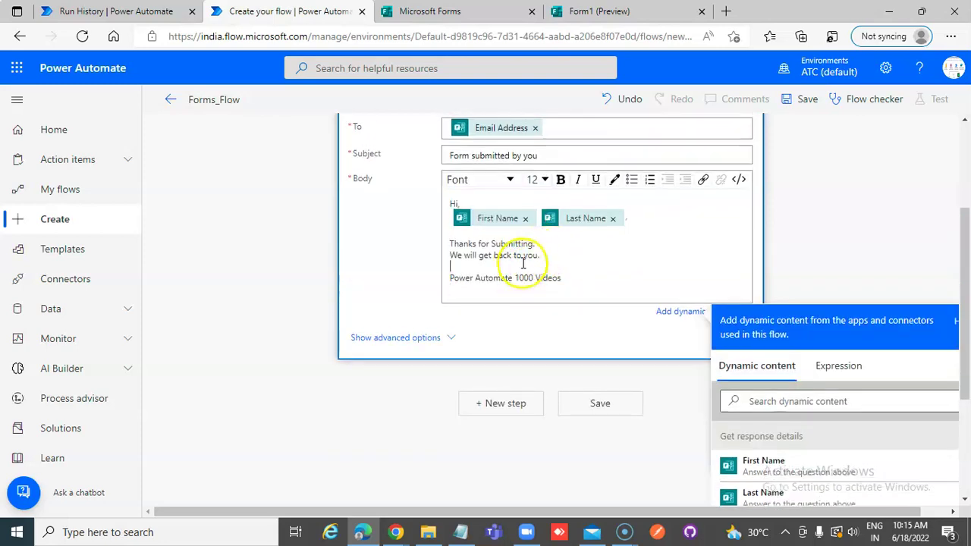
{"action": "key", "text": "Return"}
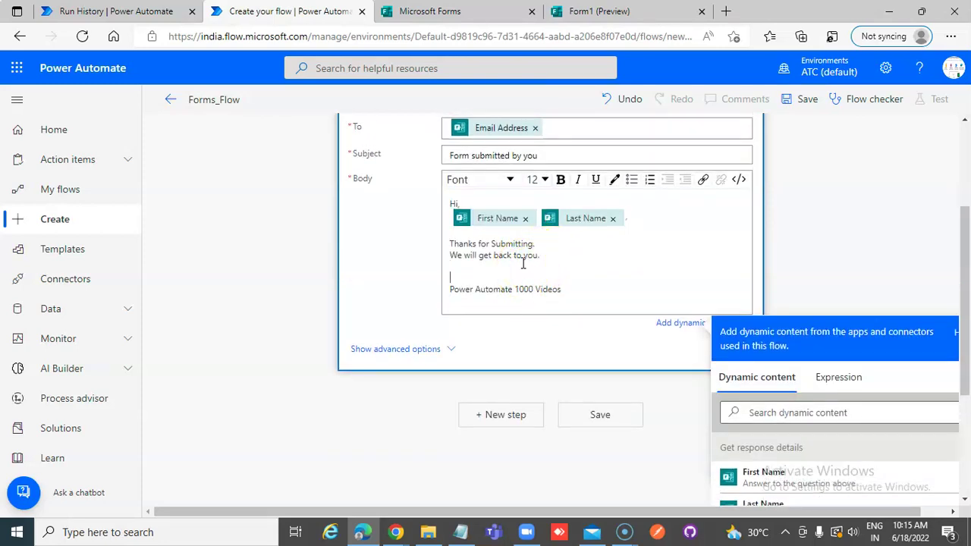
{"action": "type", "text": "Sales Team"}
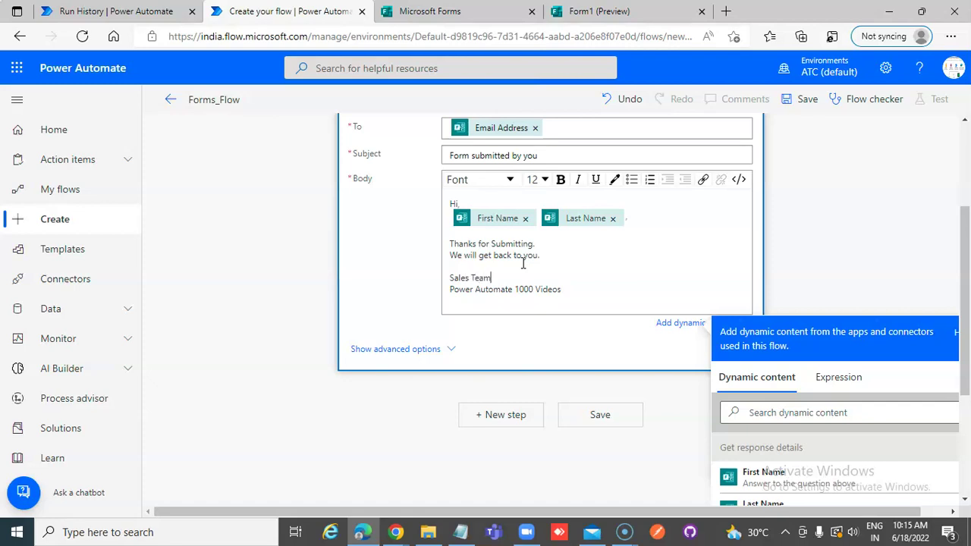
{"action": "scroll", "coordinate": [535, 258], "scroll_direction": "up", "scroll_amount": 3}
{"action": "scroll", "coordinate": [704, 284], "scroll_direction": "down", "scroll_amount": 5}
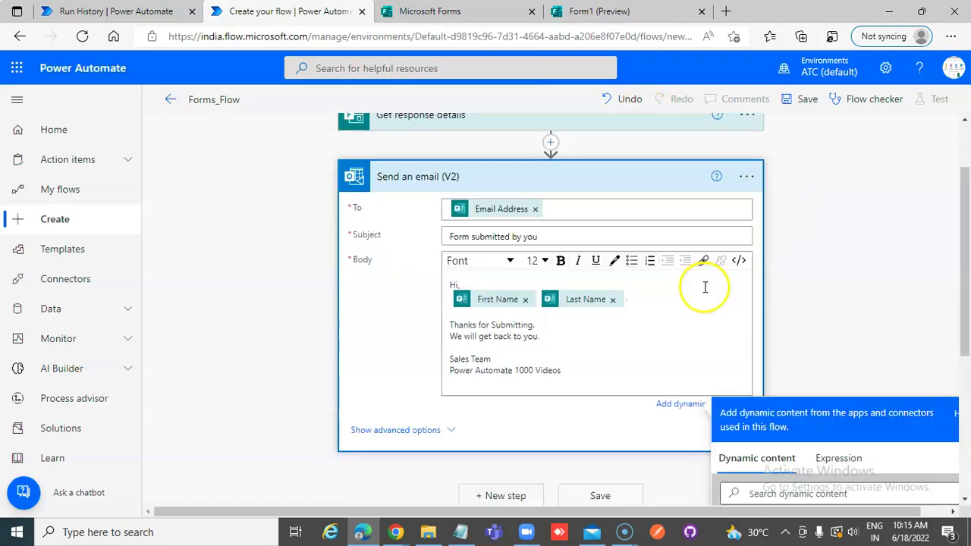
- Save Forms_Flow and run a manual test that waits for a new Form1 response
{"action": "left_click", "coordinate": [599, 213]}
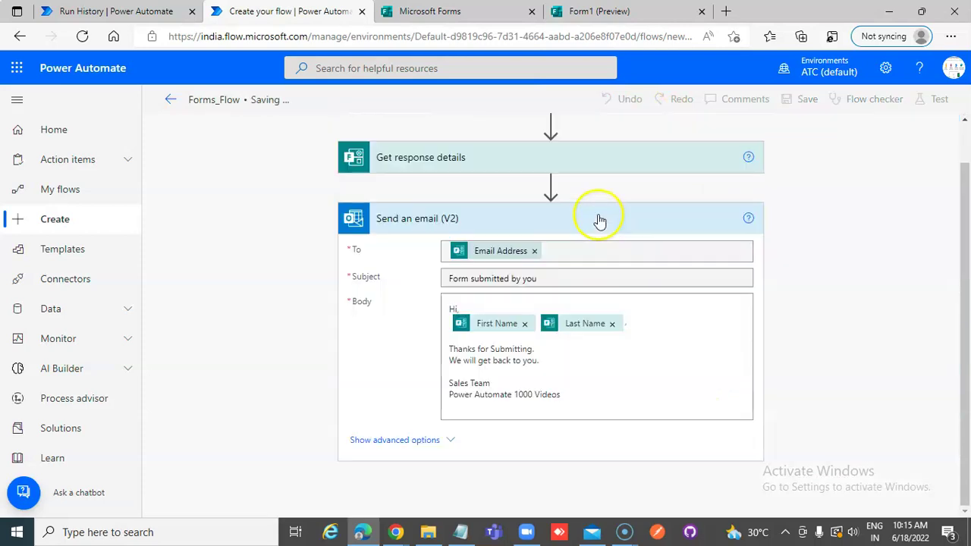
{"action": "left_click", "coordinate": [807, 104]}
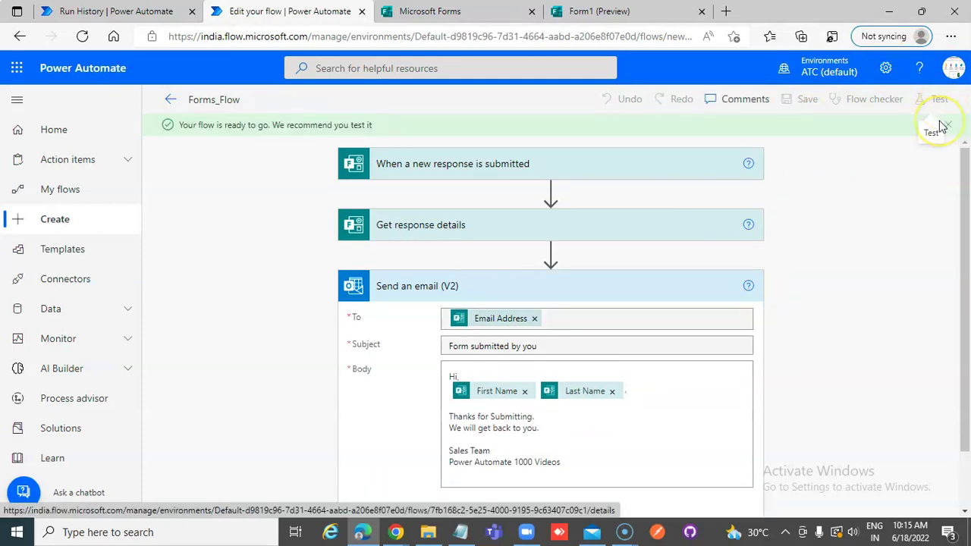
{"action": "left_click", "coordinate": [939, 105]}
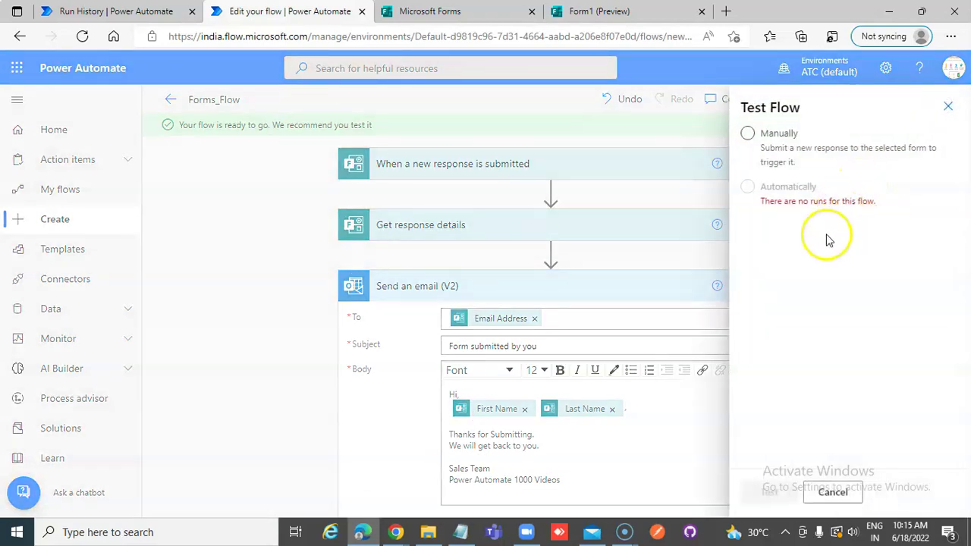
{"action": "left_click", "coordinate": [781, 137]}
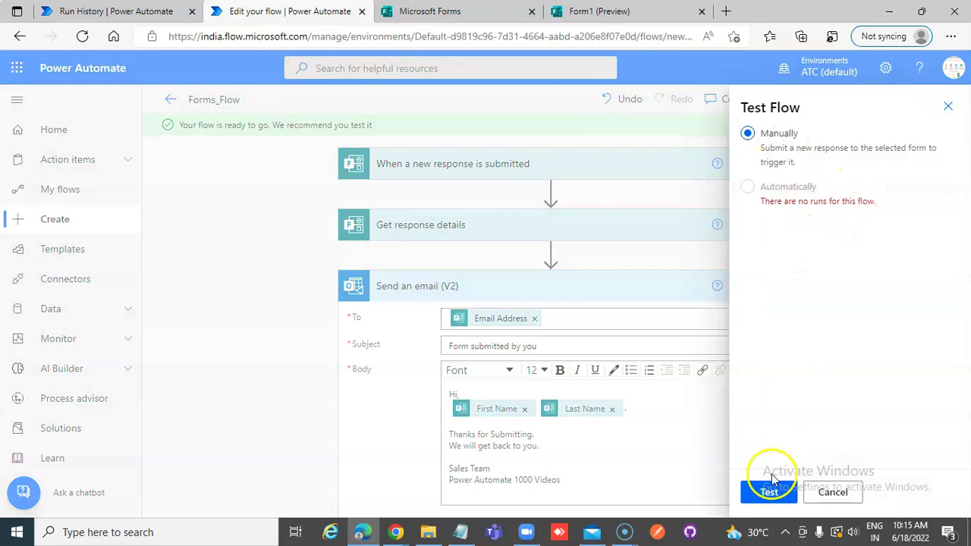
{"action": "left_click", "coordinate": [769, 493]}
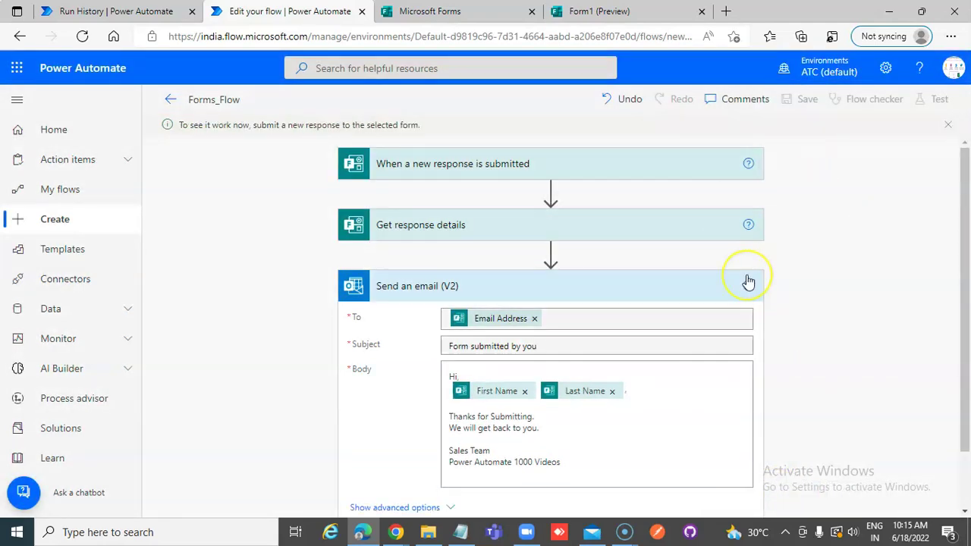
{"action": "scroll", "coordinate": [748, 283], "scroll_direction": "down", "scroll_amount": 2}
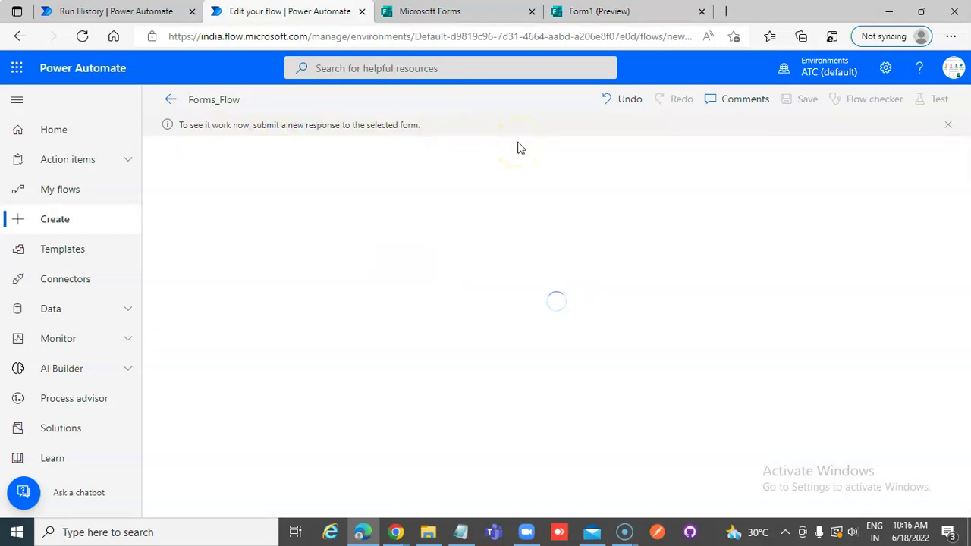
- Switch to Form1, review its questions, and open the respondent preview
{"action": "left_click", "coordinate": [636, 15]}
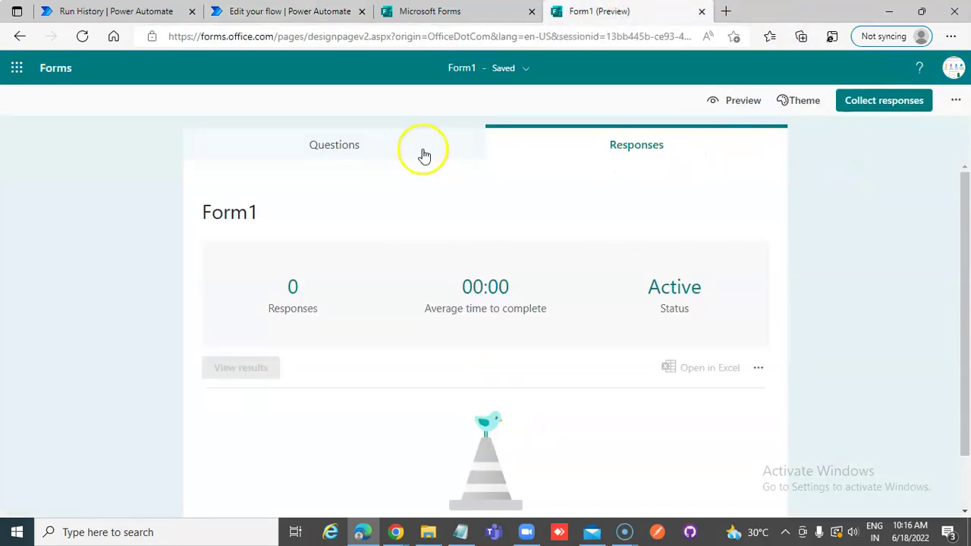
{"action": "left_click", "coordinate": [349, 151]}
{"action": "left_click", "coordinate": [307, 345]}
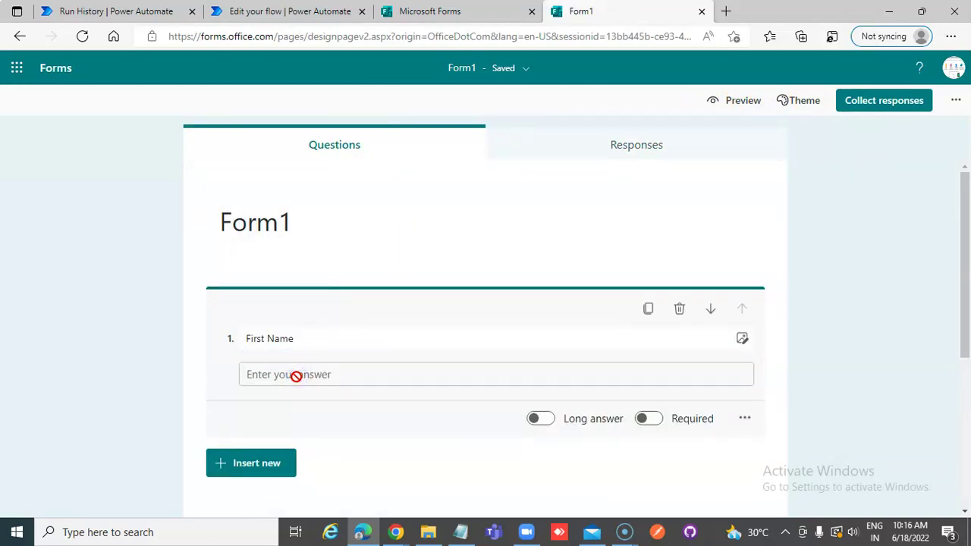
{"action": "scroll", "coordinate": [267, 373], "scroll_direction": "down", "scroll_amount": 2}
{"action": "scroll", "coordinate": [433, 228], "scroll_direction": "up", "scroll_amount": 3}
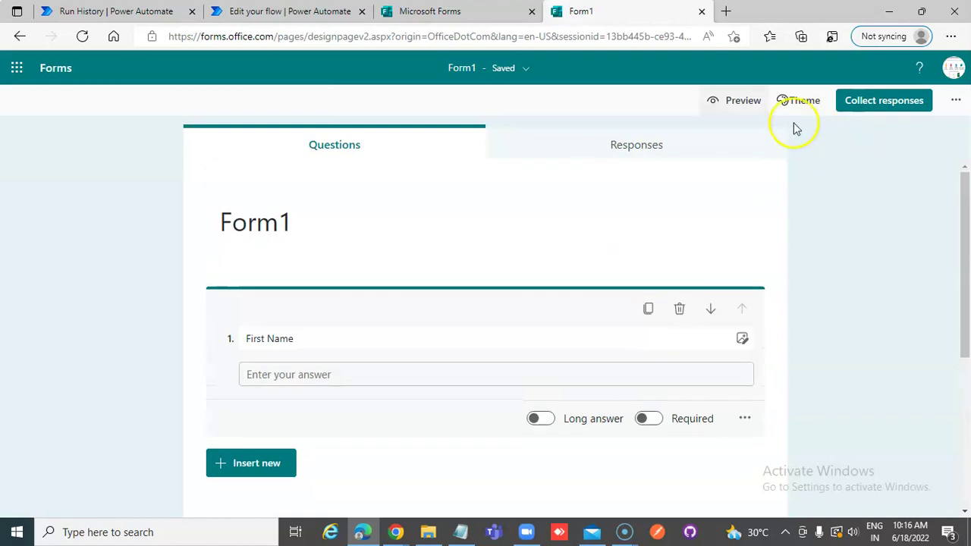
{"action": "left_click", "coordinate": [732, 102]}
- Enter a first name and last name in the Form1 preview, fixing a mistyped letter
{"action": "left_click", "coordinate": [331, 329]}
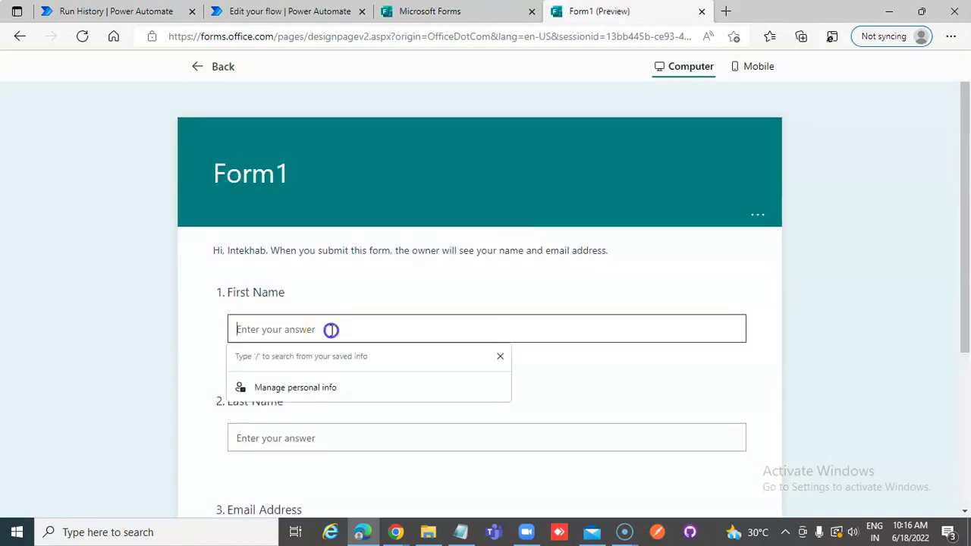
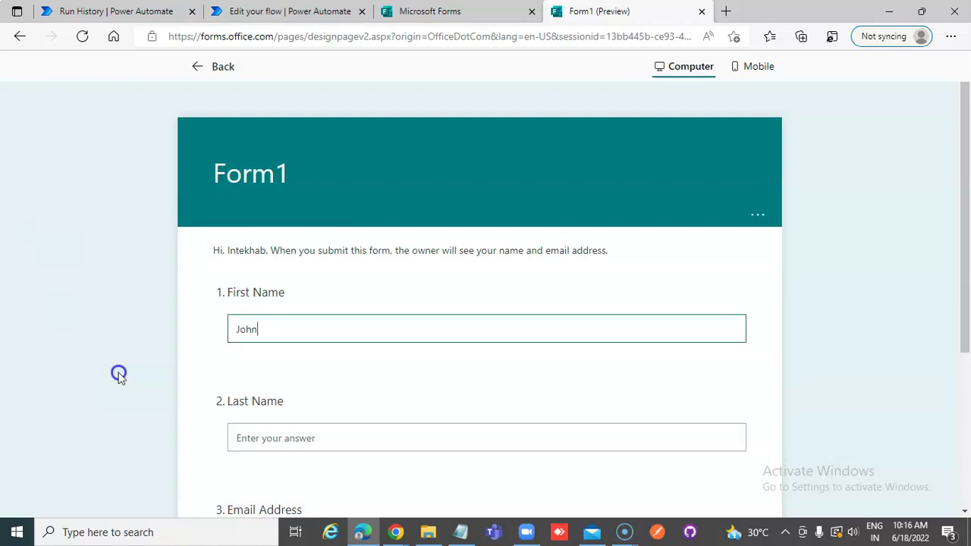
{"action": "left_click", "coordinate": [293, 438]}
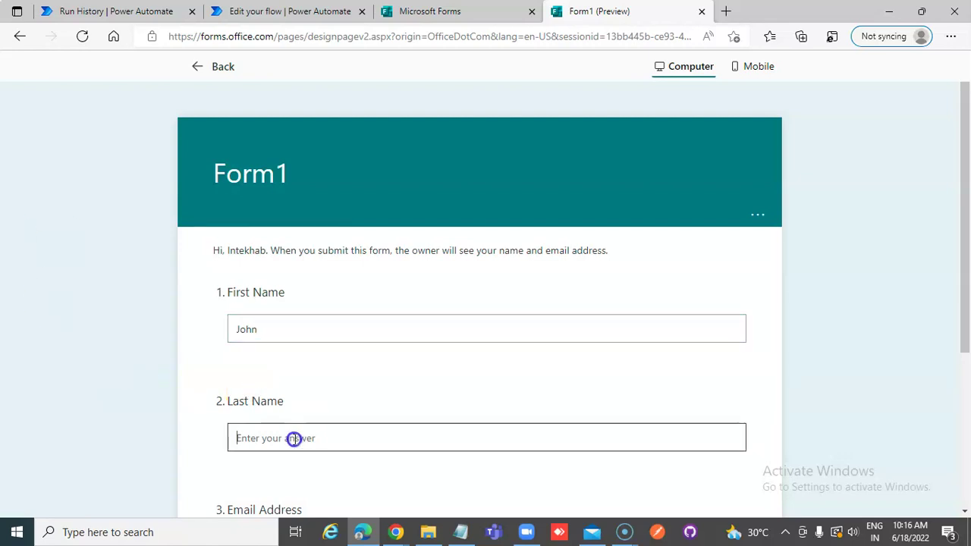
{"action": "type", "text": "S"}
{"action": "key", "text": "BackSpace"}
- Fill in the responder's email address and submit the Form1 response
{"action": "scroll", "coordinate": [303, 432], "scroll_direction": "down", "scroll_amount": 3}
{"action": "left_click", "coordinate": [262, 328]}
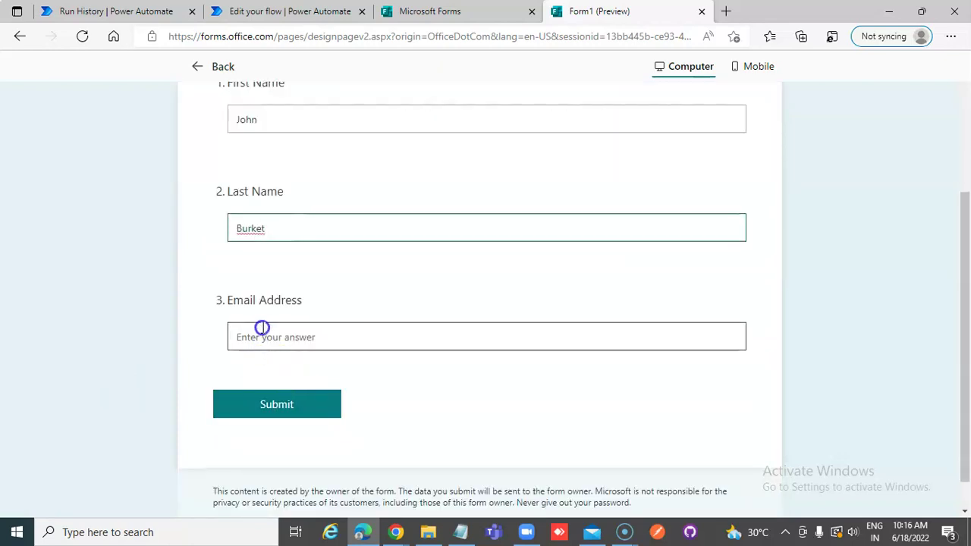
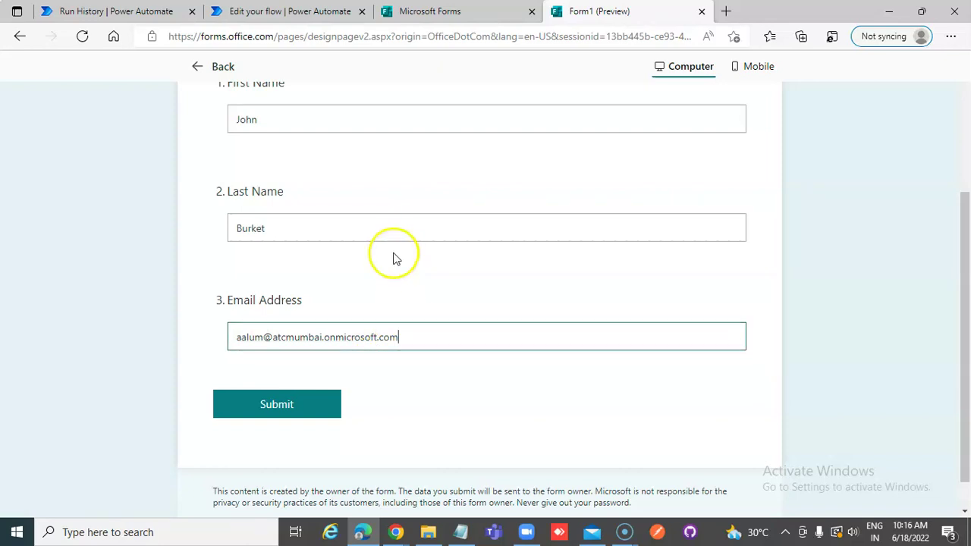
{"action": "scroll", "coordinate": [394, 257], "scroll_direction": "up", "scroll_amount": 1}
{"action": "scroll", "coordinate": [394, 257], "scroll_direction": "down", "scroll_amount": 2}
{"action": "left_click", "coordinate": [269, 380]}
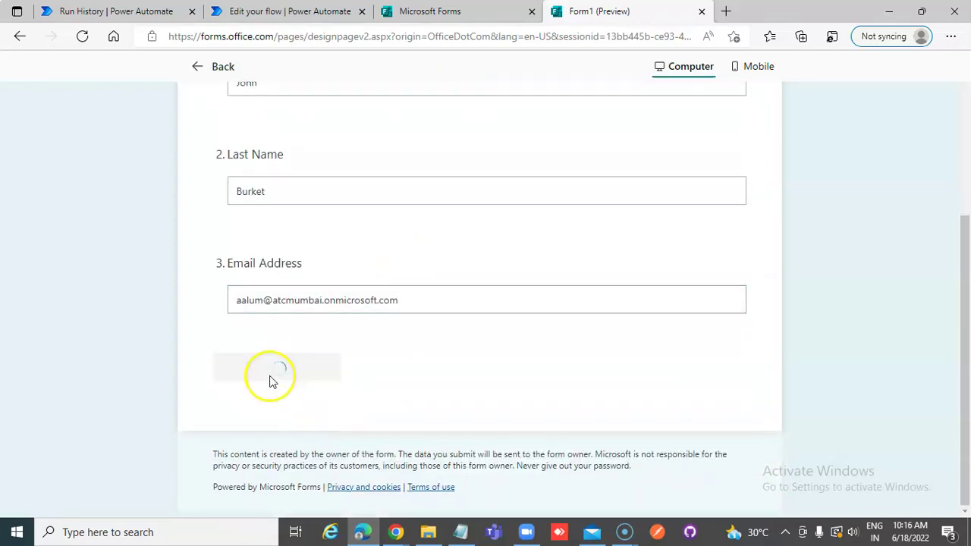
- Check the Forms_Flow run succeeded, then open the new confirmation email from the Mail notification
{"action": "left_click", "coordinate": [285, 11]}
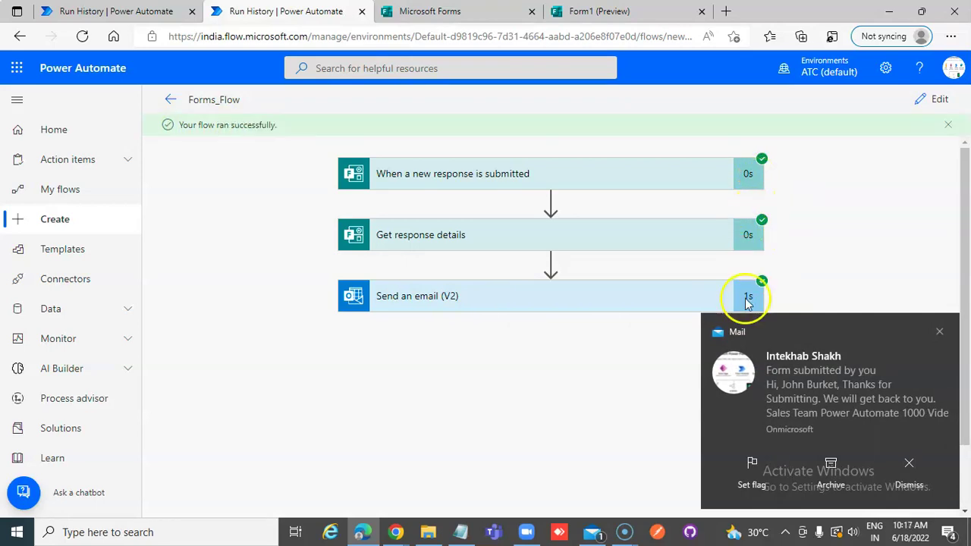
{"action": "left_click", "coordinate": [825, 385]}
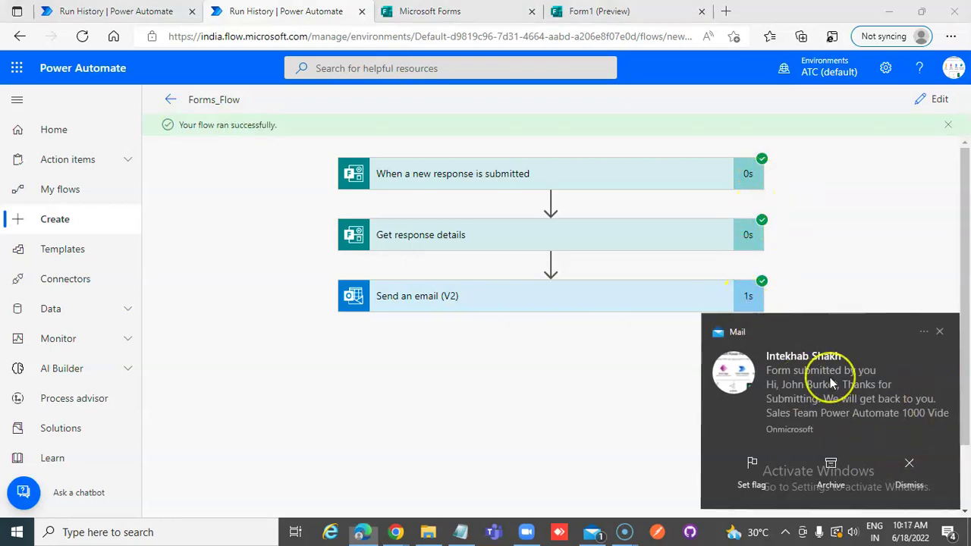
- Read the newest 'Form submitted by you' message in the Inbox, then close Mail
{"action": "left_click", "coordinate": [386, 152]}
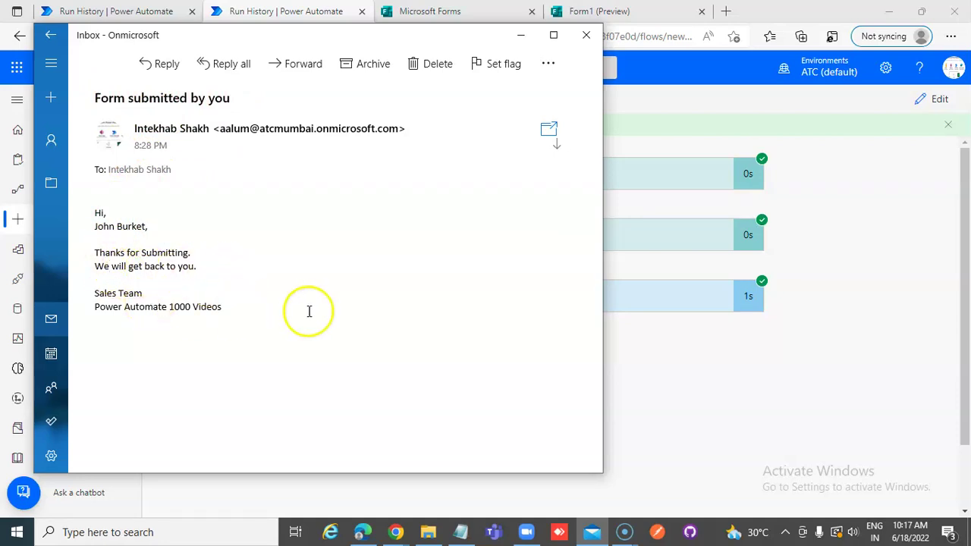
{"action": "left_click", "coordinate": [585, 34]}
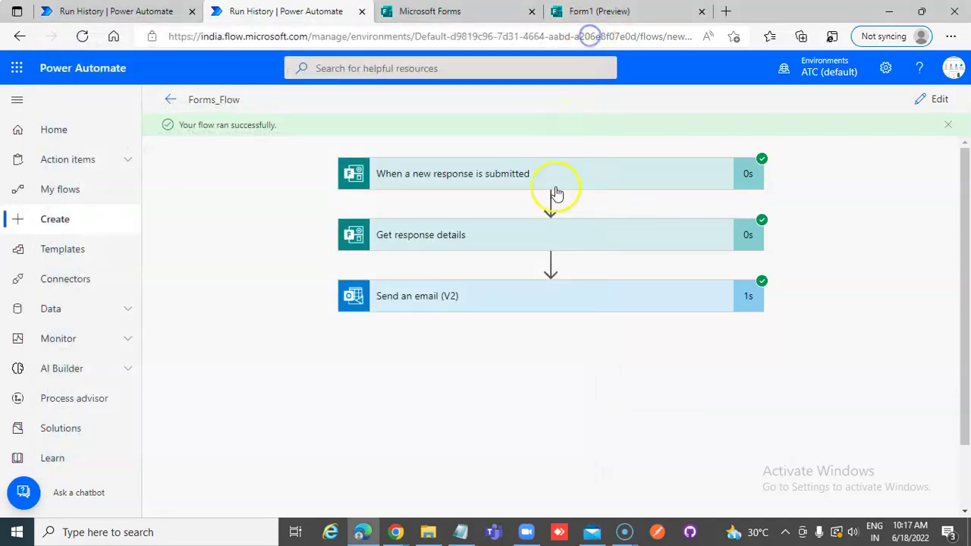
- Move Form1 from its thank-you preview back to the editor and reopen the Forms_Flow details page
{"action": "left_click", "coordinate": [175, 102]}
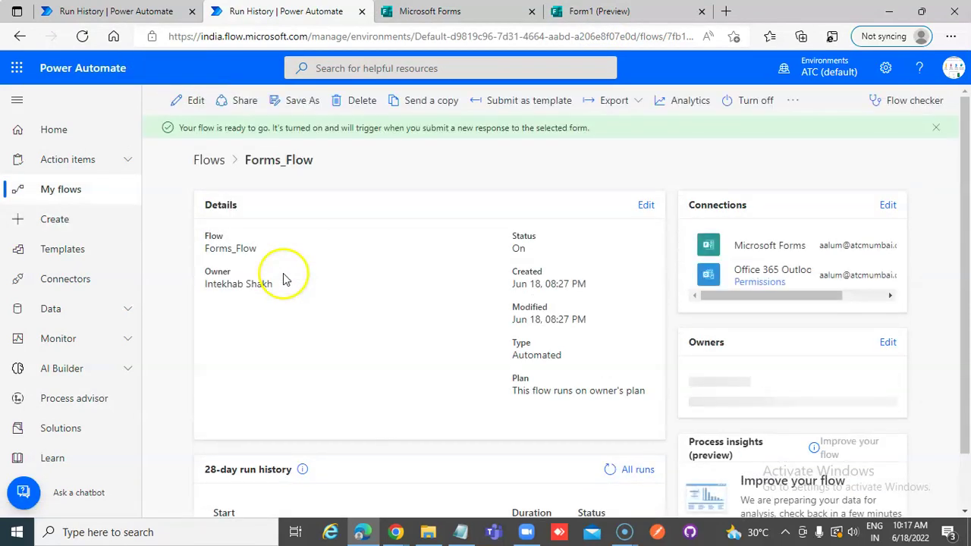
{"action": "left_click", "coordinate": [582, 13]}
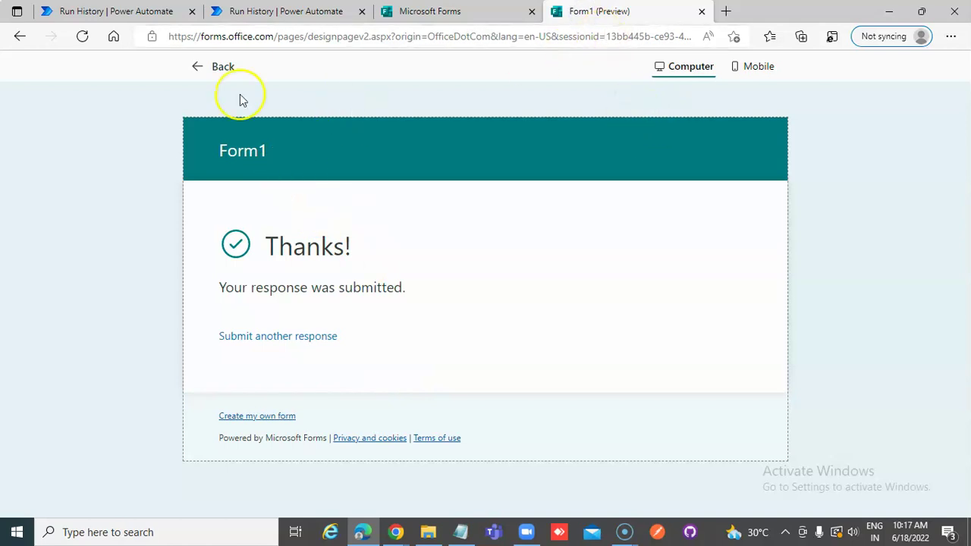
{"action": "left_click", "coordinate": [212, 68]}
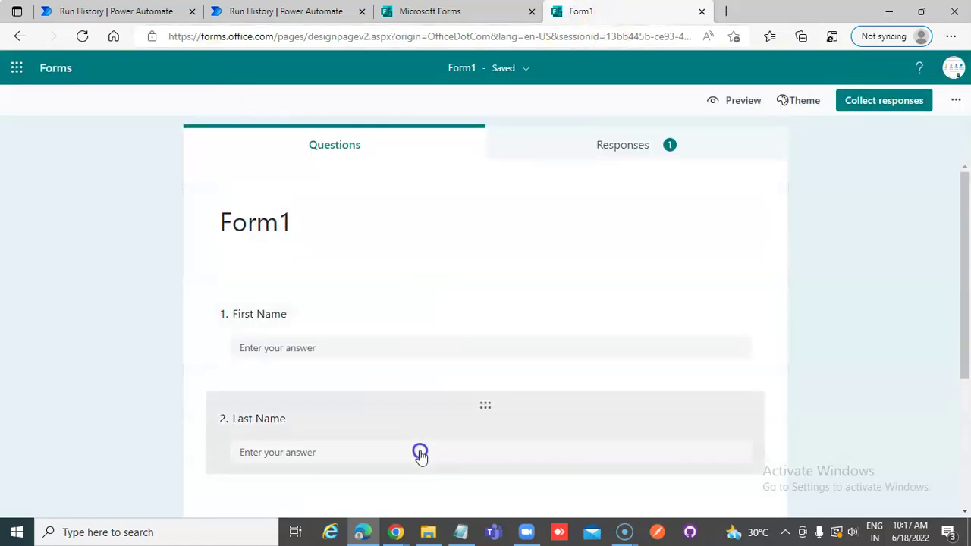
{"action": "scroll", "coordinate": [422, 452], "scroll_direction": "down", "scroll_amount": 3}
{"action": "scroll", "coordinate": [422, 448], "scroll_direction": "down", "scroll_amount": 2}
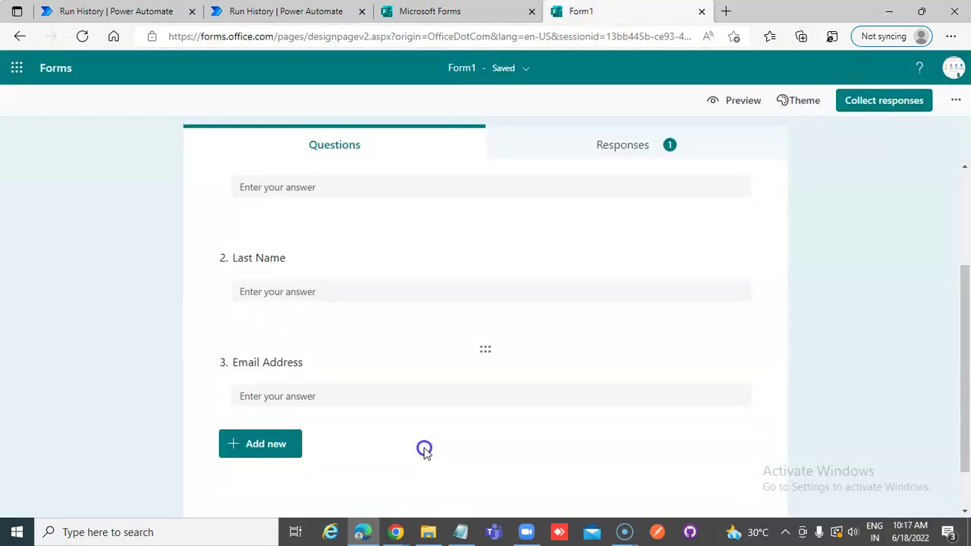
{"action": "left_click", "coordinate": [265, 11]}
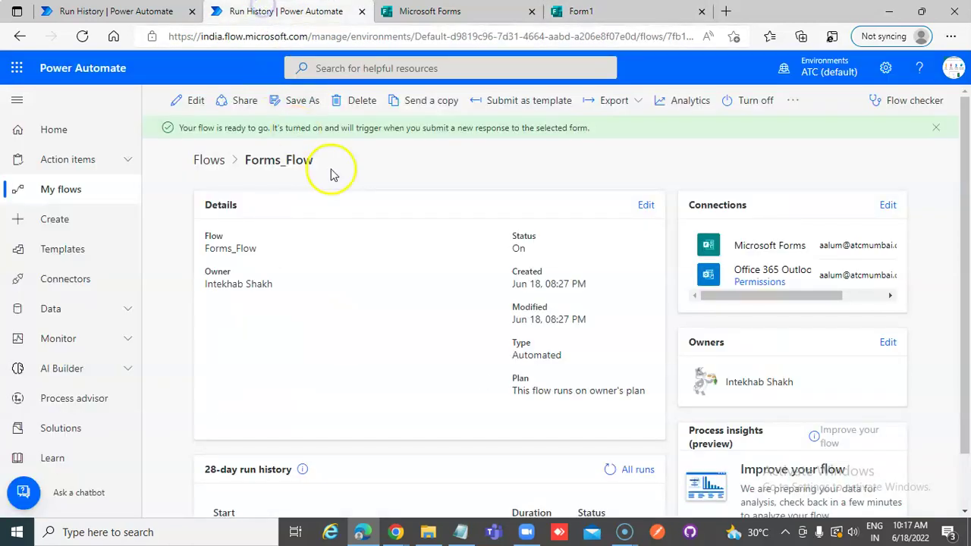
- Edit Forms_Flow and expand its trigger, Get response details and Send an email (V2) steps
{"action": "left_click", "coordinate": [186, 97]}
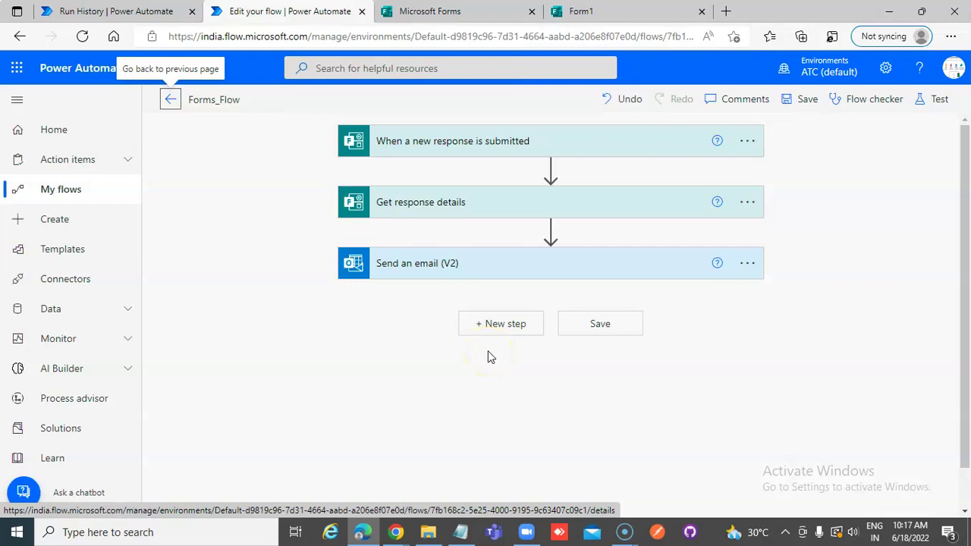
{"action": "left_click", "coordinate": [467, 147]}
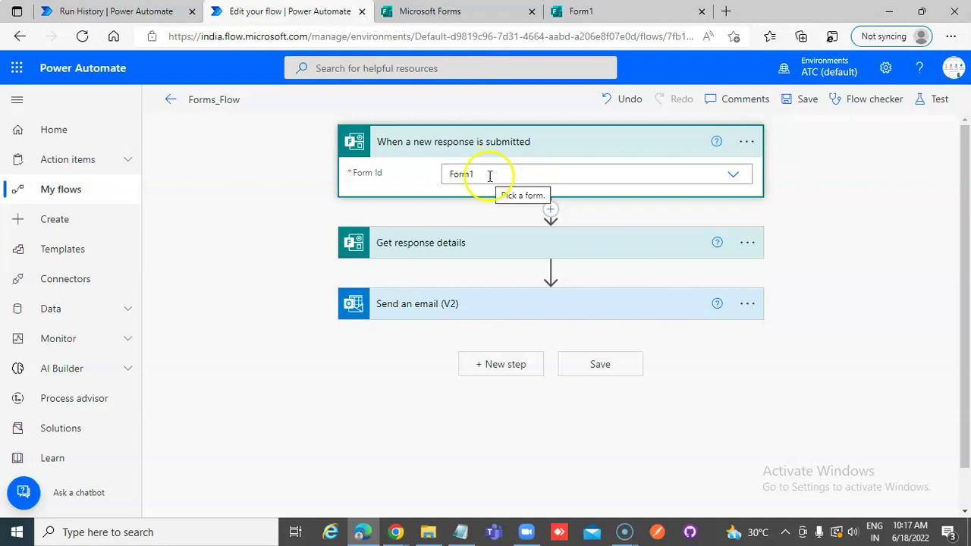
{"action": "left_click", "coordinate": [460, 244]}
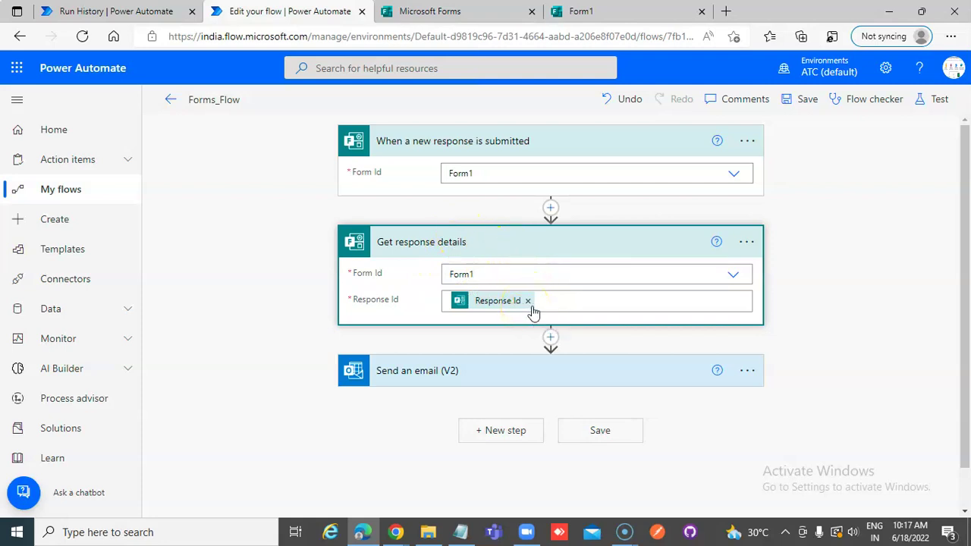
{"action": "left_click", "coordinate": [412, 376]}
{"action": "scroll", "coordinate": [411, 379], "scroll_direction": "down", "scroll_amount": 3}
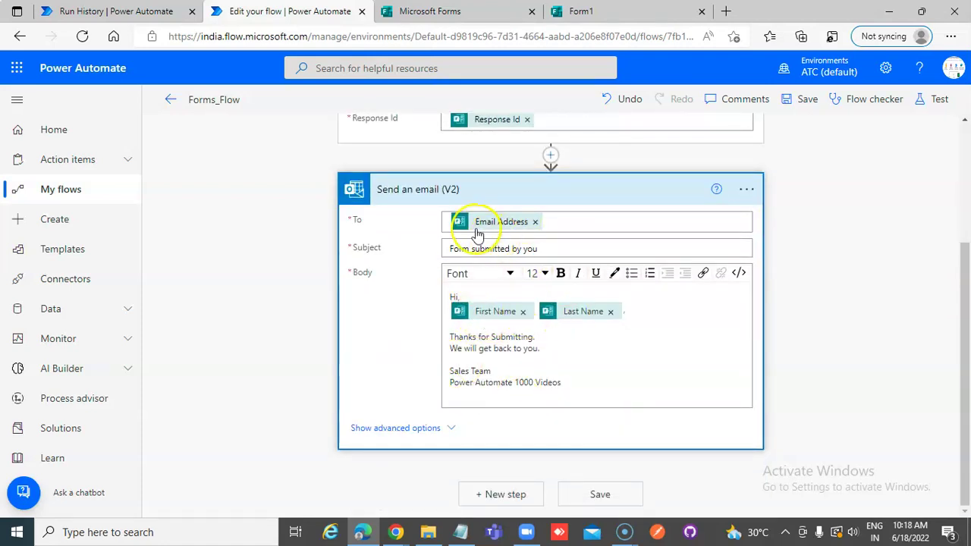
{"action": "scroll", "coordinate": [481, 232], "scroll_direction": "up", "scroll_amount": 2}
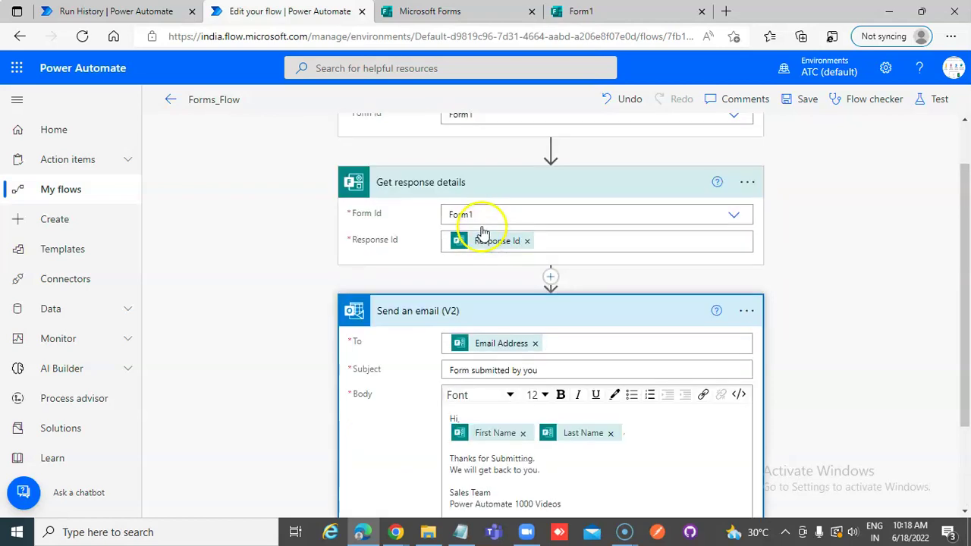
- Compare the Form1 questions against the flow designer's step settings
{"action": "left_click", "coordinate": [629, 11]}
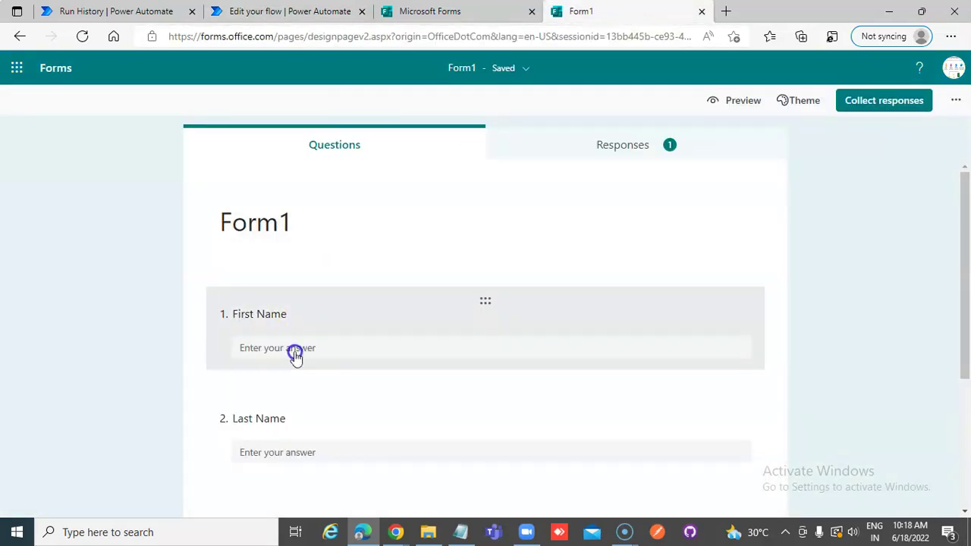
{"action": "left_click", "coordinate": [320, 11]}
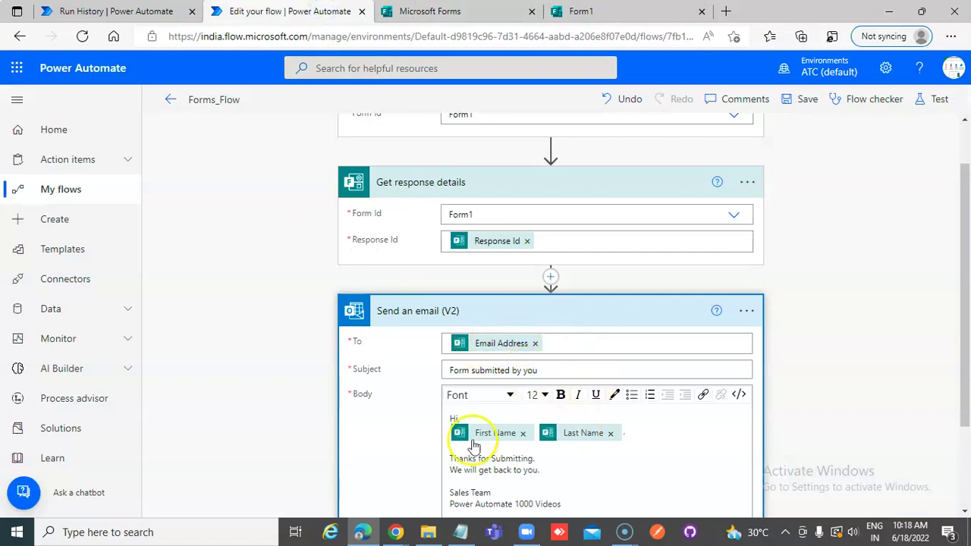
{"action": "left_click", "coordinate": [583, 11]}
{"action": "scroll", "coordinate": [340, 374], "scroll_direction": "down", "scroll_amount": 1}
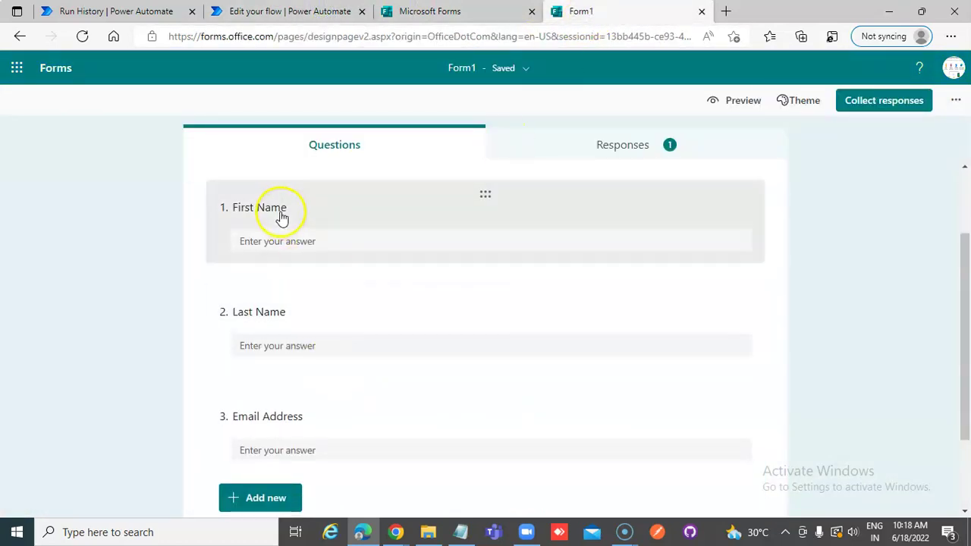
{"action": "left_click", "coordinate": [305, 12]}
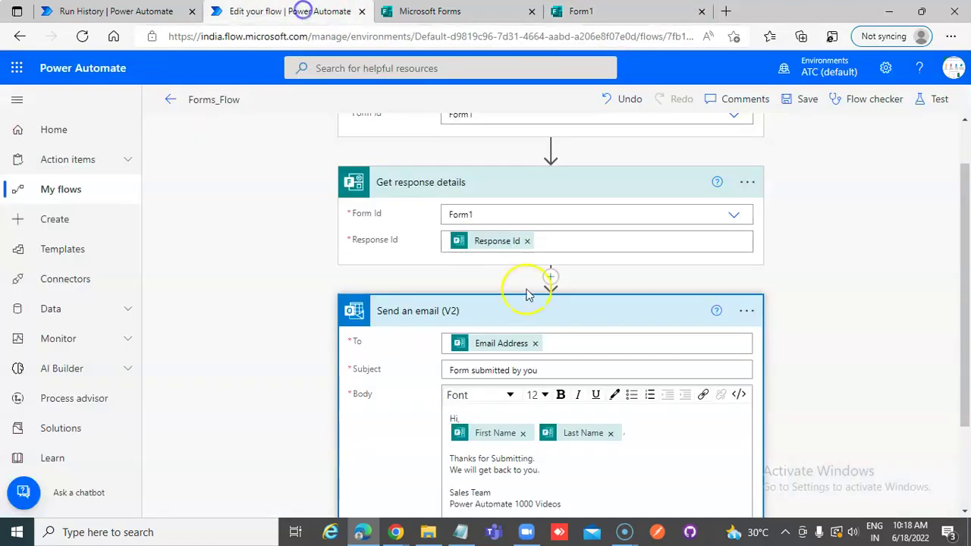
{"action": "scroll", "coordinate": [624, 483], "scroll_direction": "down", "scroll_amount": 2}
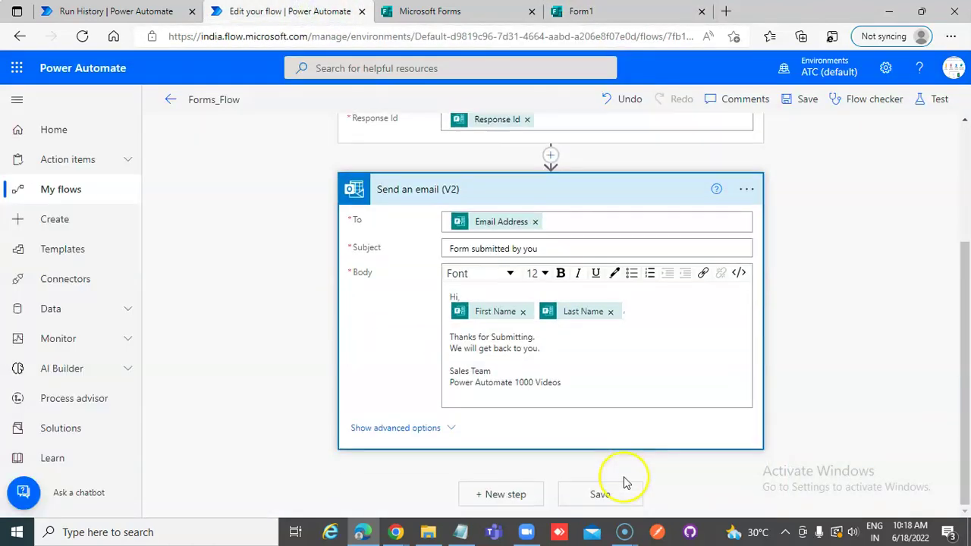
{"action": "left_click", "coordinate": [628, 11]}
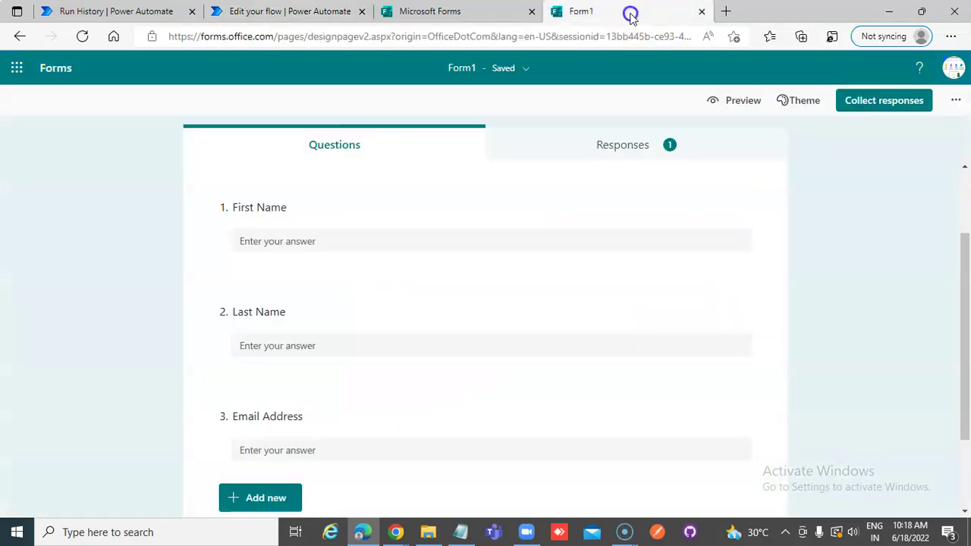
{"action": "left_click", "coordinate": [267, 11]}
- Start a manual test of Forms_Flow so it waits for a new form response
{"action": "left_click", "coordinate": [940, 100]}
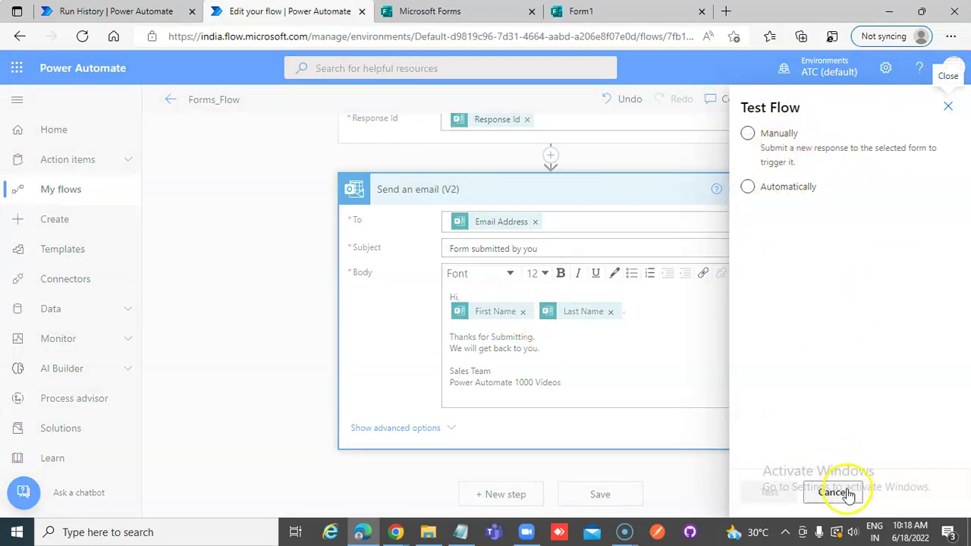
{"action": "left_click", "coordinate": [748, 133]}
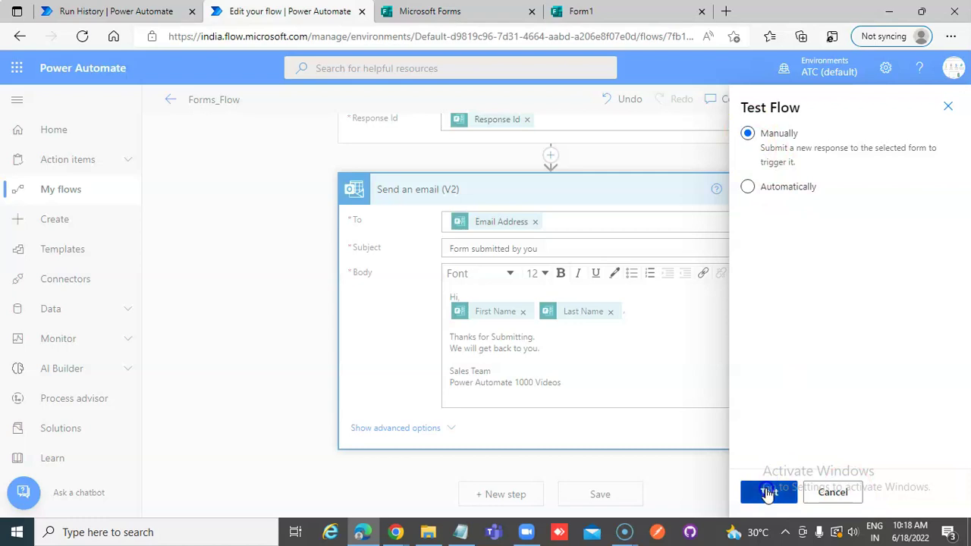
{"action": "left_click", "coordinate": [768, 493]}
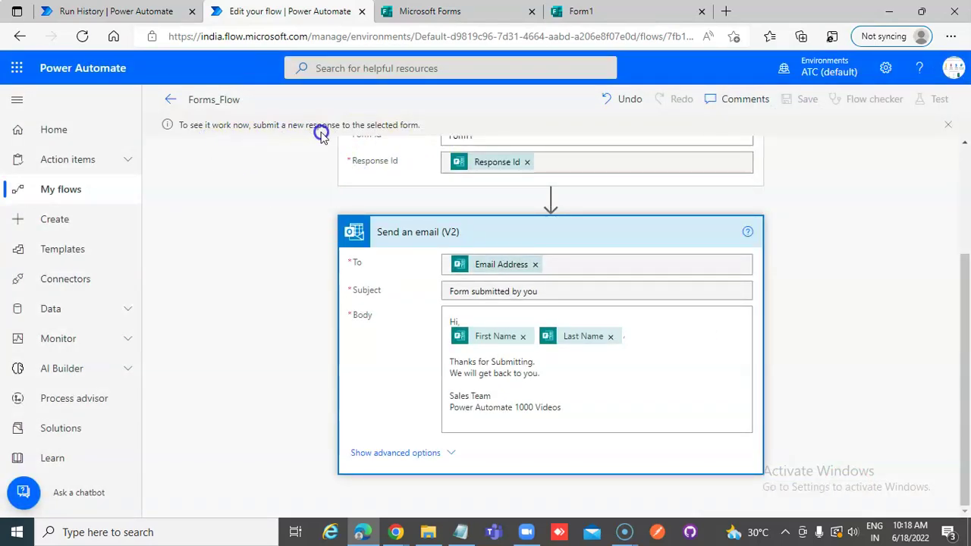
- Open the Form1 preview and enter a first name, replacing the stray 'asdf' text
{"action": "left_click", "coordinate": [584, 10]}
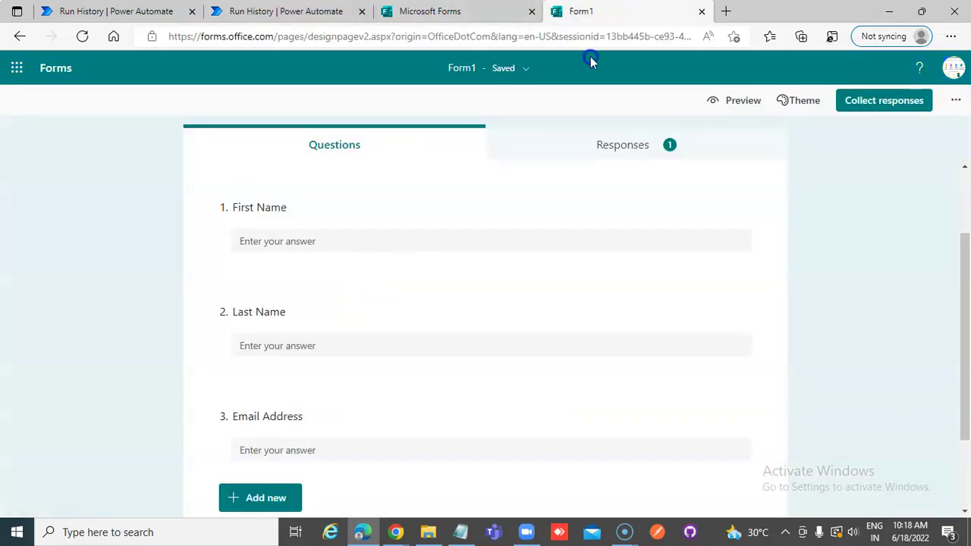
{"action": "left_click", "coordinate": [353, 242]}
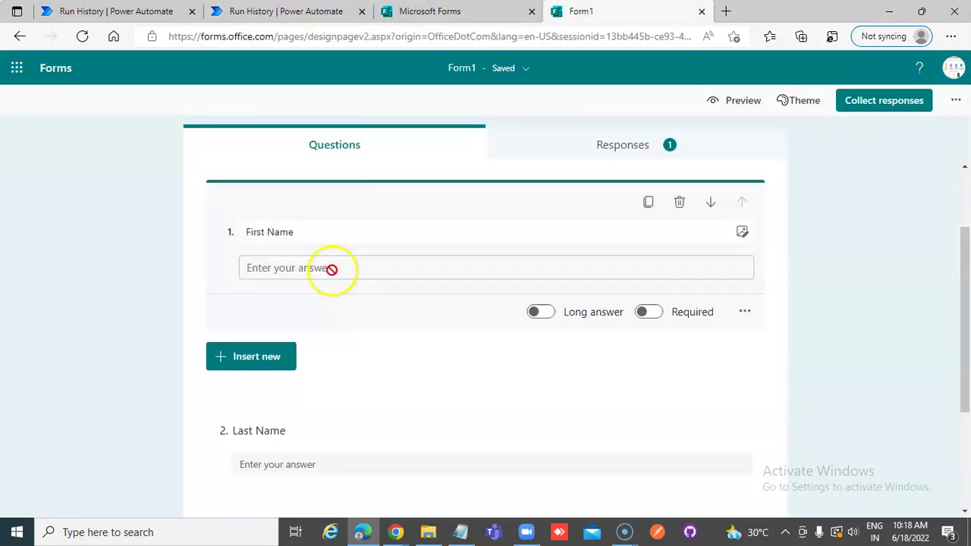
{"action": "left_click", "coordinate": [744, 106]}
{"action": "left_click", "coordinate": [266, 330]}
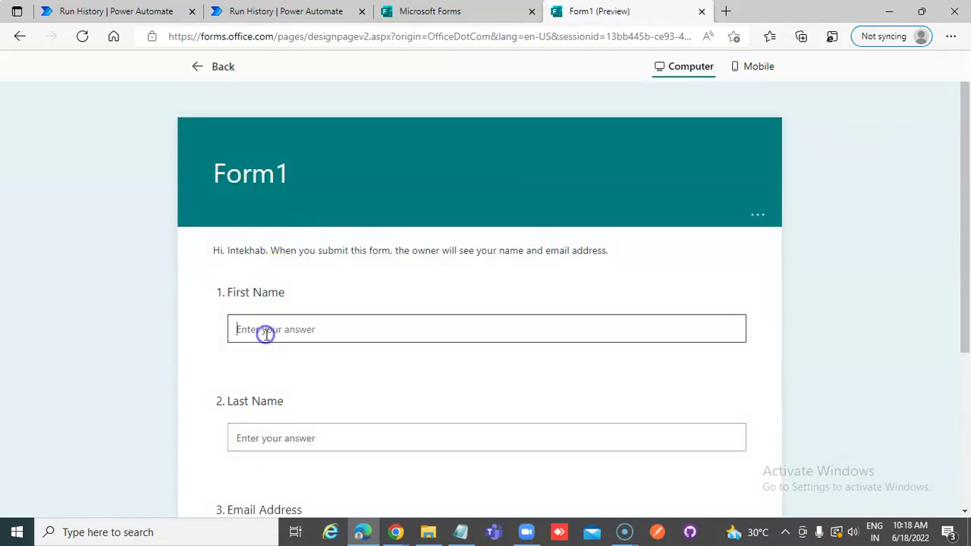
{"action": "type", "text": "asdf"}
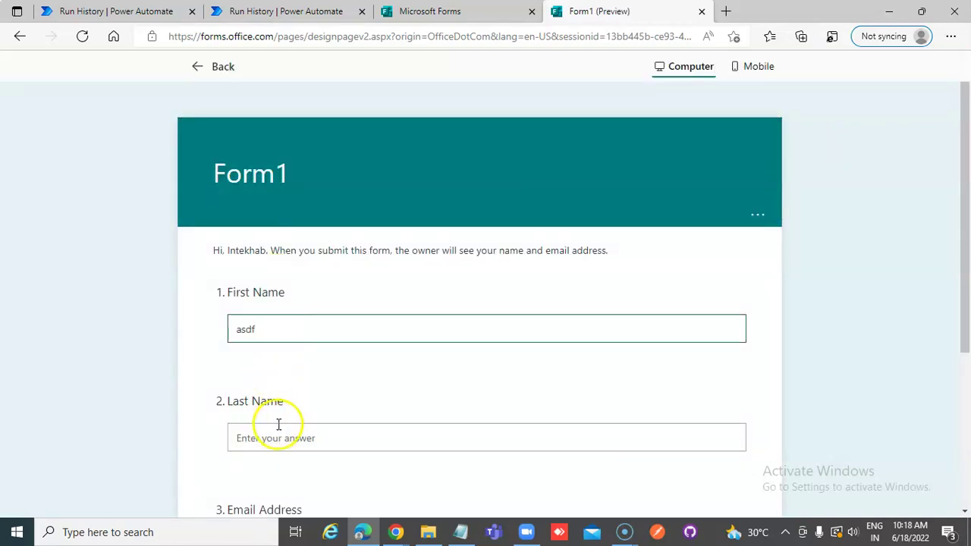
{"action": "left_click", "coordinate": [278, 436]}
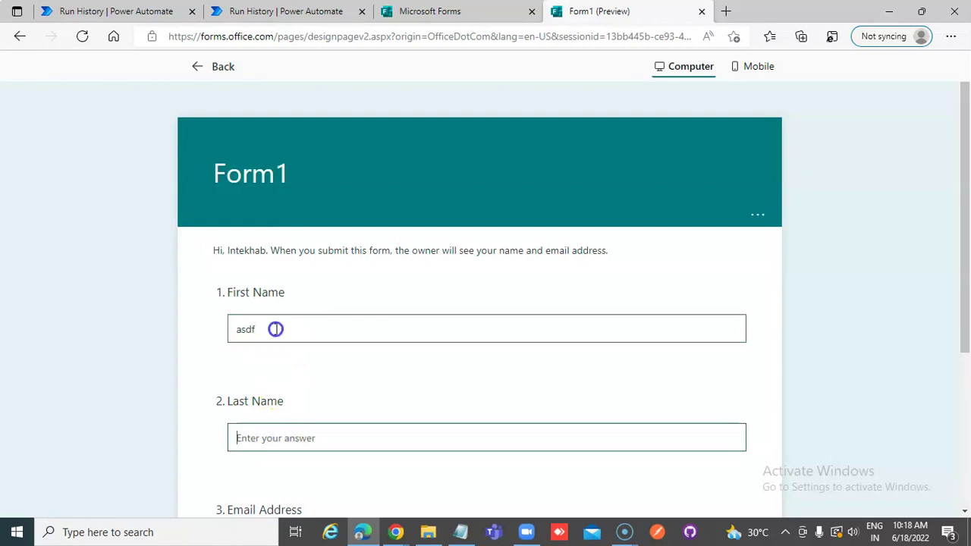
{"action": "left_click_drag", "start_coordinate": [275, 327], "coordinate": [168, 313]}
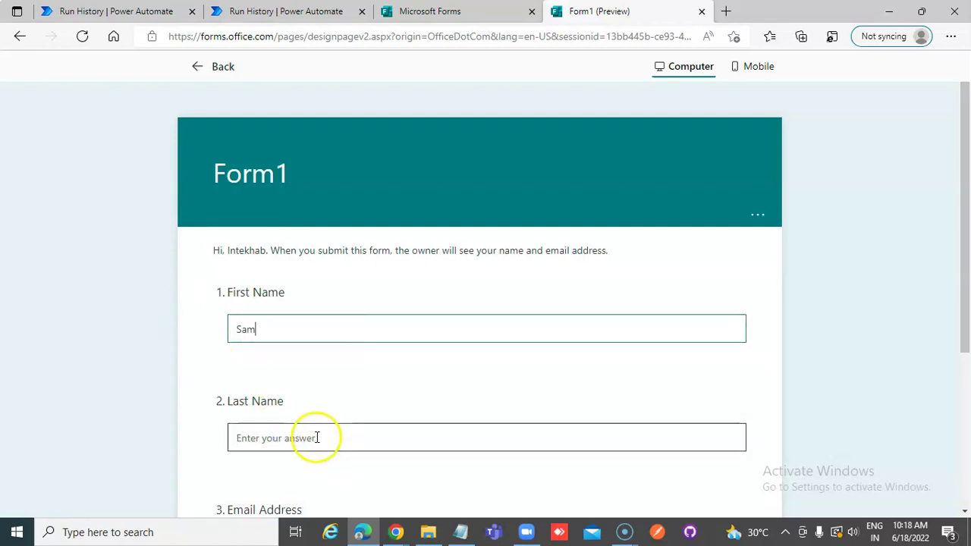
- Fill in the last name and email address, then submit the response
{"action": "left_click", "coordinate": [316, 438]}
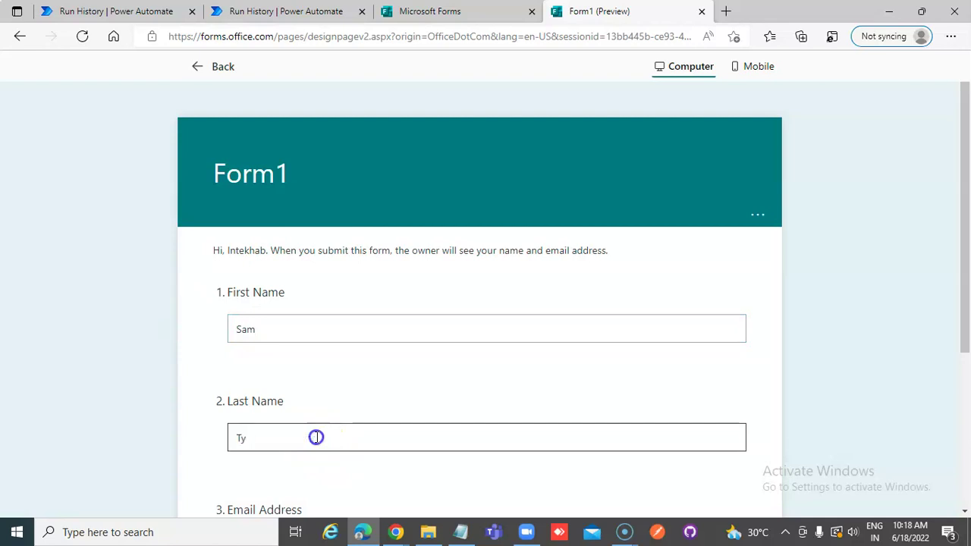
{"action": "scroll", "coordinate": [210, 417], "scroll_direction": "down", "scroll_amount": 3}
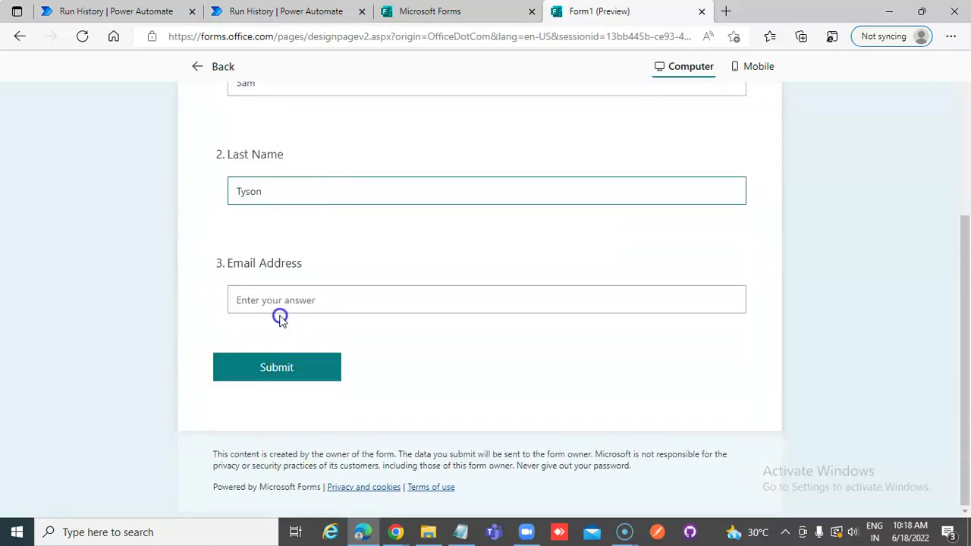
{"action": "left_click", "coordinate": [274, 300]}
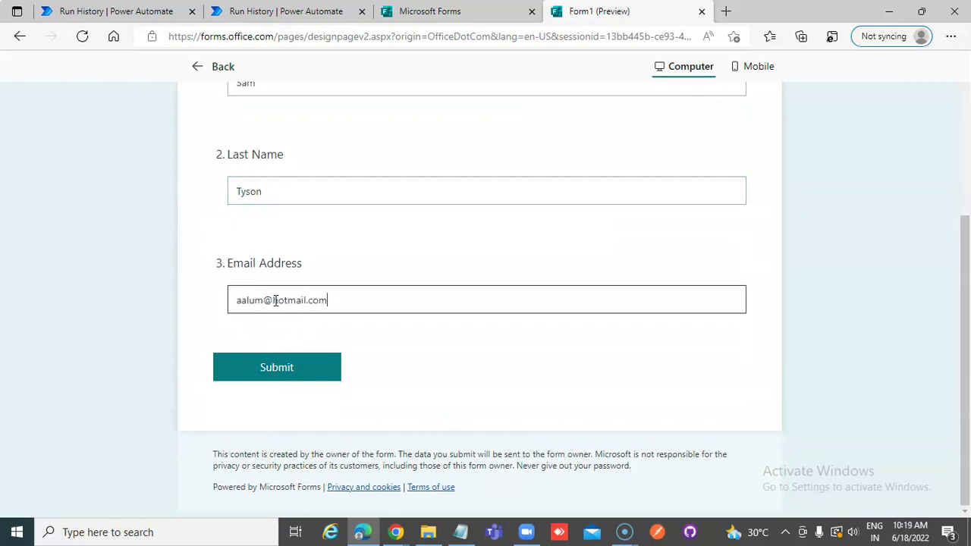
{"action": "left_click", "coordinate": [273, 367]}
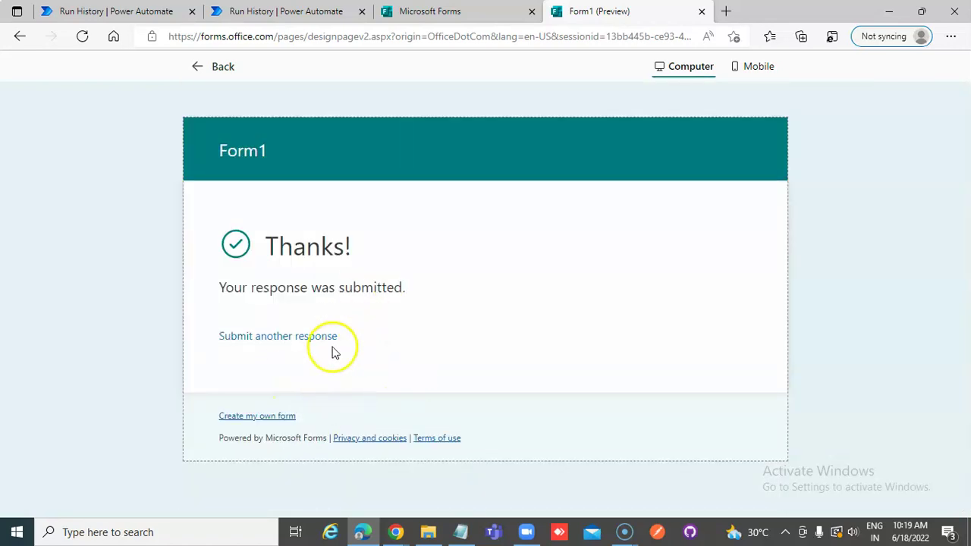
- Return to the run history and expand the email step's run details
{"action": "left_click", "coordinate": [295, 10]}
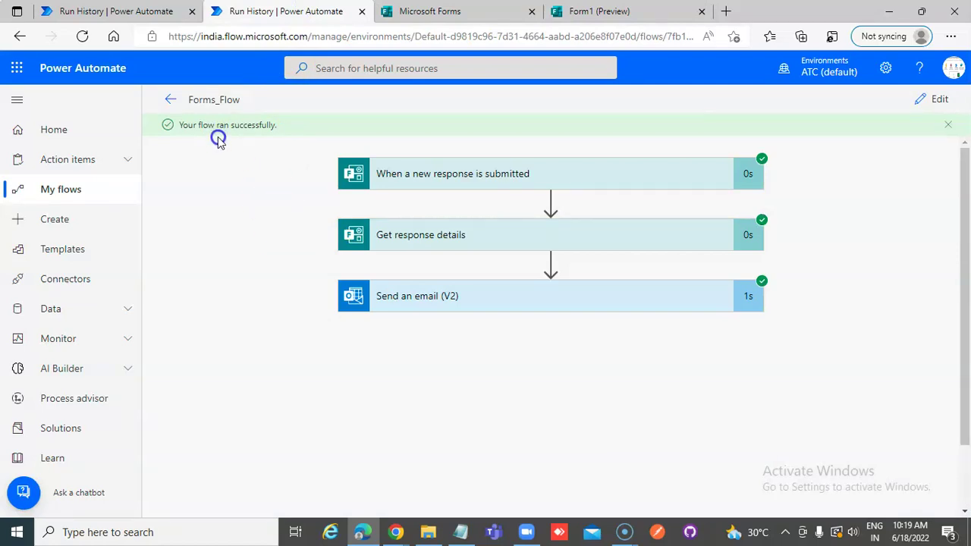
{"action": "left_click", "coordinate": [414, 297]}
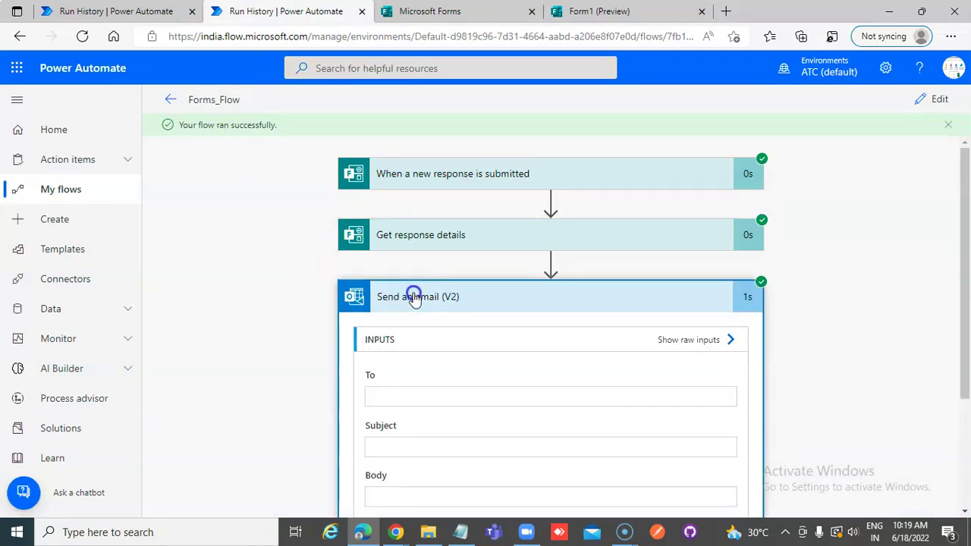
{"action": "scroll", "coordinate": [414, 297], "scroll_direction": "down", "scroll_amount": 3}
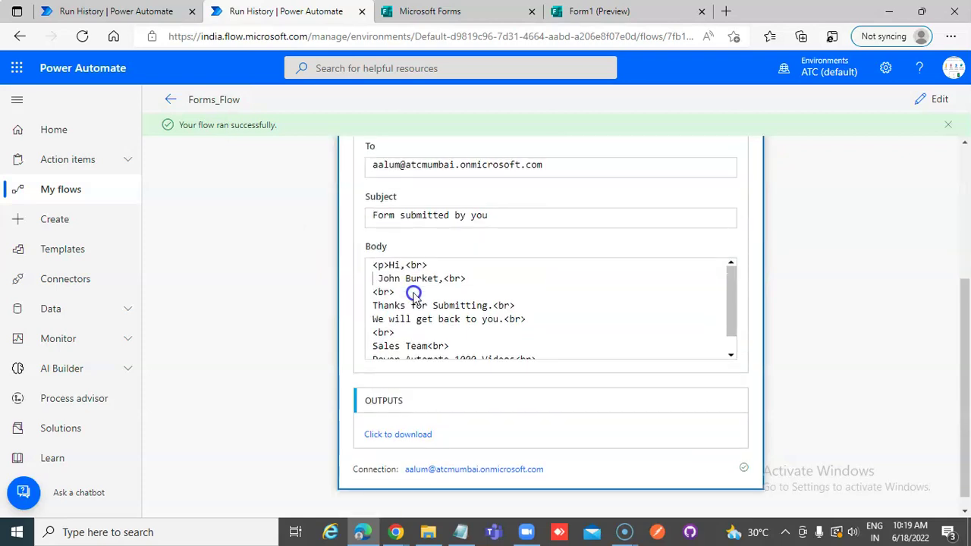
- Open the Jun 18, 08:31 PM run and show the Send an email (V2) step's inputs
{"action": "left_click", "coordinate": [172, 101]}
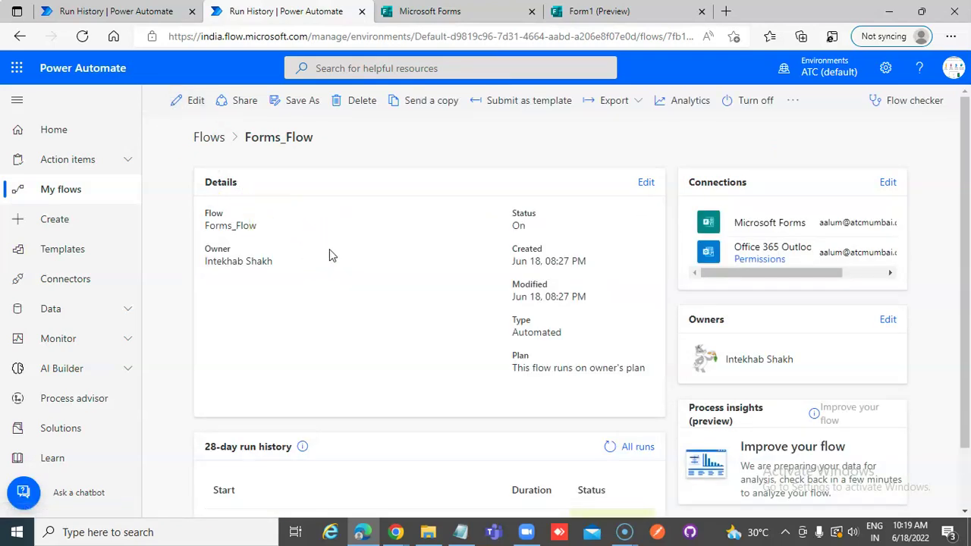
{"action": "scroll", "coordinate": [329, 250], "scroll_direction": "down", "scroll_amount": 1}
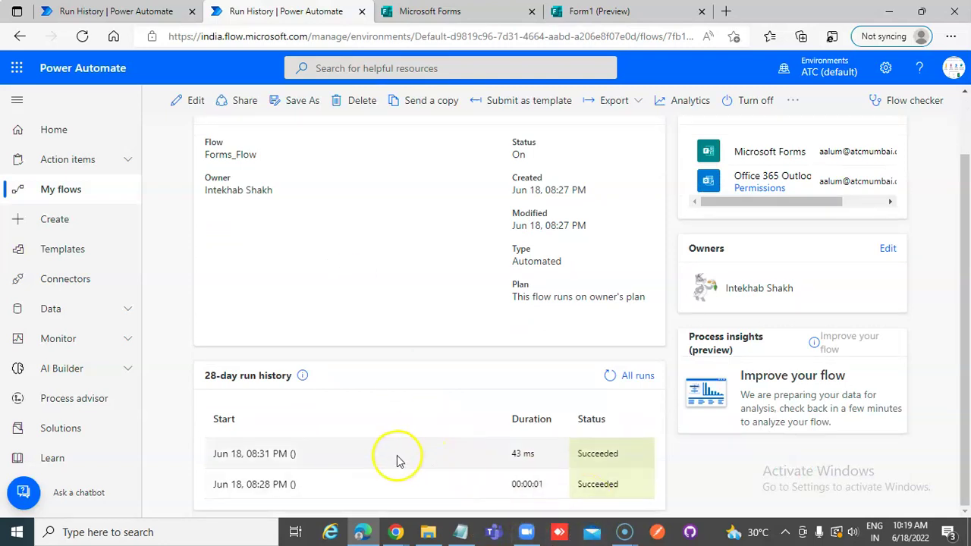
{"action": "left_click", "coordinate": [236, 460]}
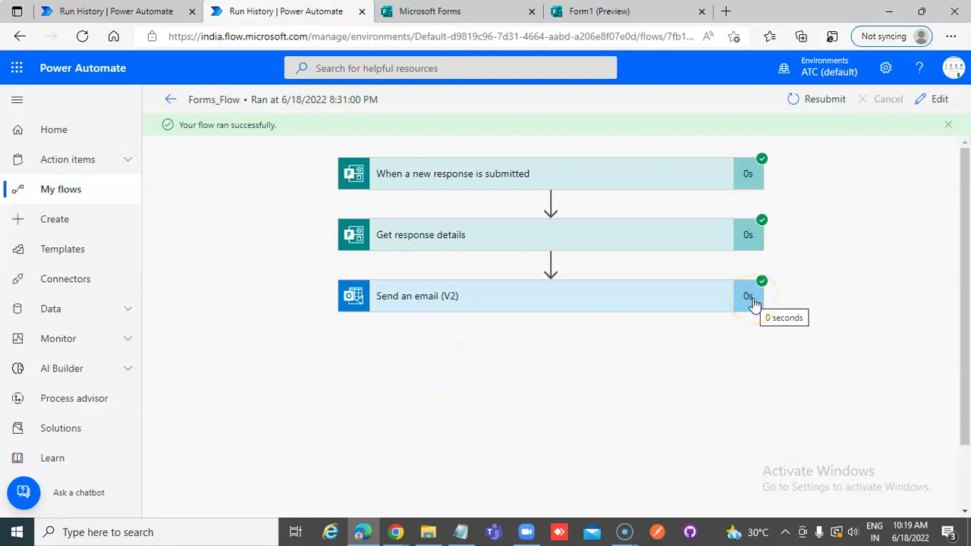
{"action": "left_click_drag", "start_coordinate": [753, 304], "coordinate": [506, 304]}
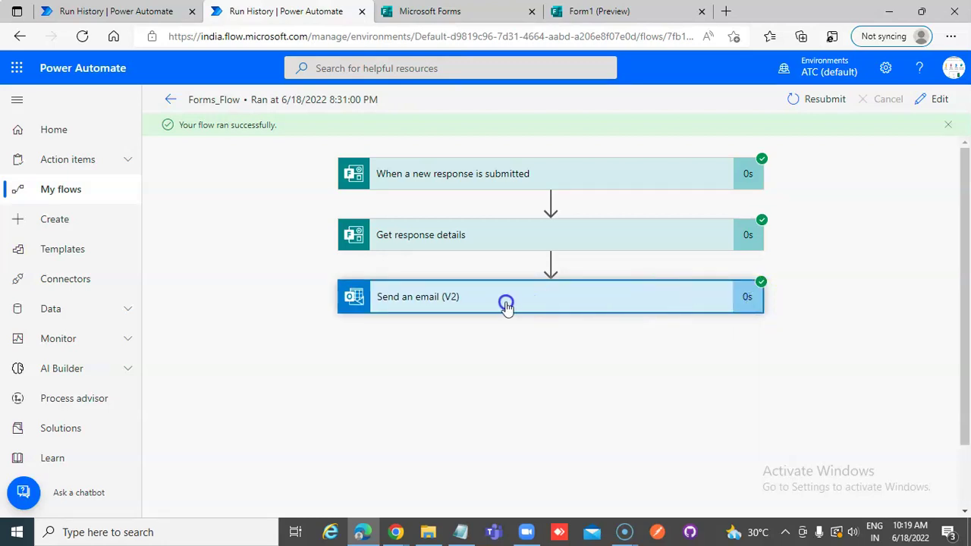
{"action": "left_click", "coordinate": [507, 303]}
{"action": "scroll", "coordinate": [507, 304], "scroll_direction": "down", "scroll_amount": 2}
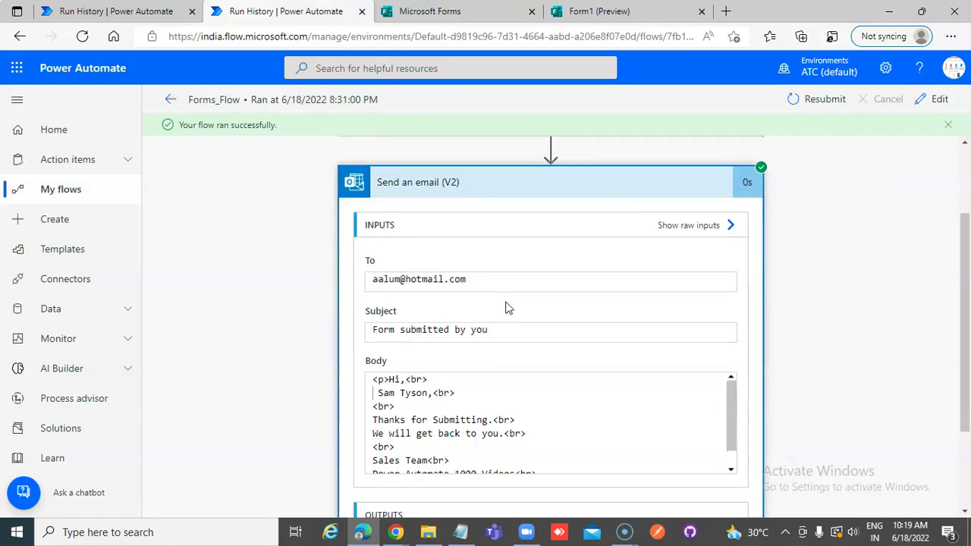
{"action": "scroll", "coordinate": [509, 307], "scroll_direction": "down", "scroll_amount": 2}
{"action": "scroll", "coordinate": [506, 302], "scroll_direction": "down", "scroll_amount": 1}
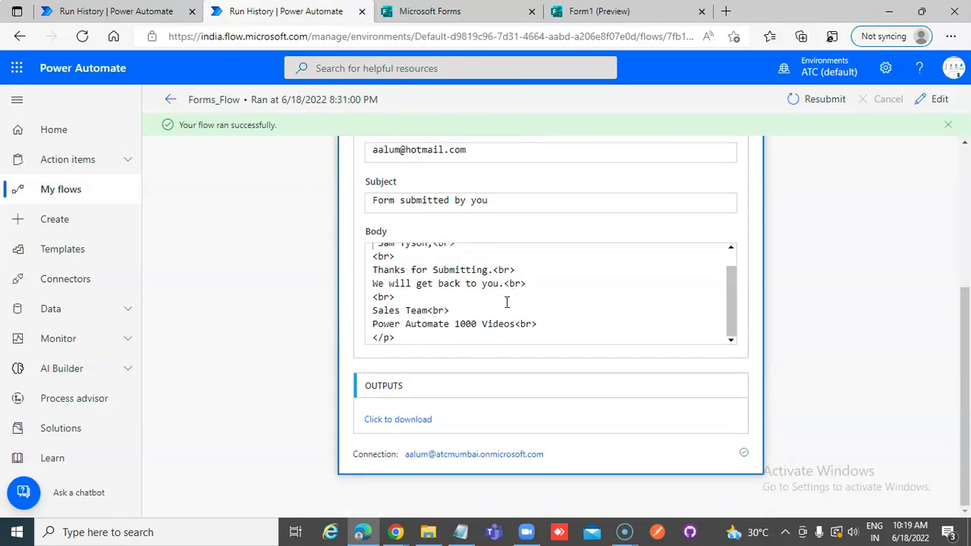
{"action": "scroll", "coordinate": [506, 302], "scroll_direction": "up", "scroll_amount": 1}
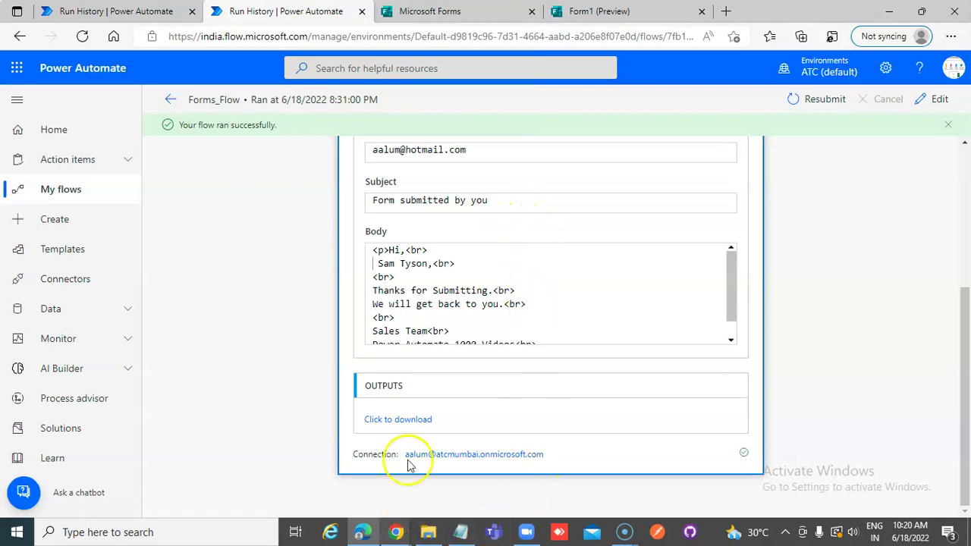
- Open the Outlook inbox in a new tab and view the 'Form submitted by you' messages
{"action": "left_click", "coordinate": [725, 12]}
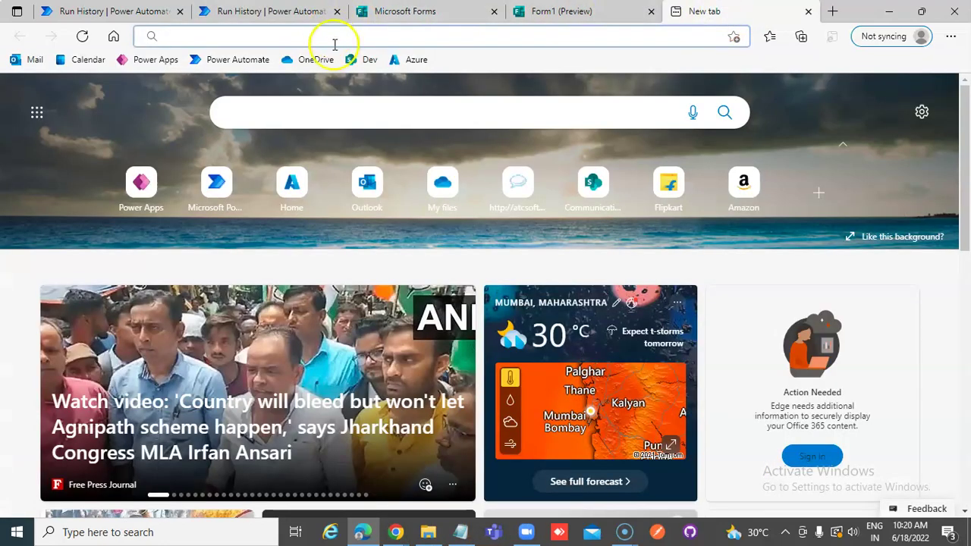
{"action": "left_click", "coordinate": [34, 61]}
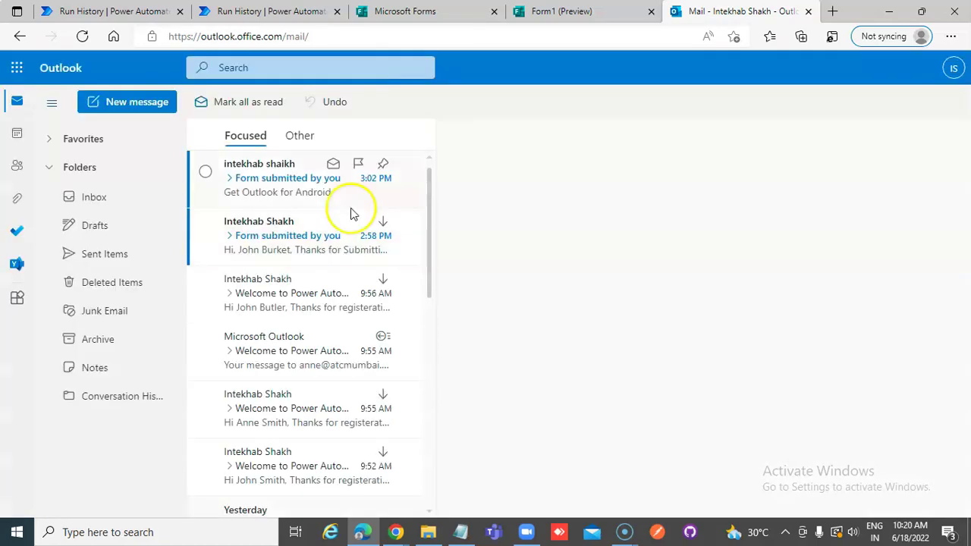
{"action": "left_click", "coordinate": [296, 182]}
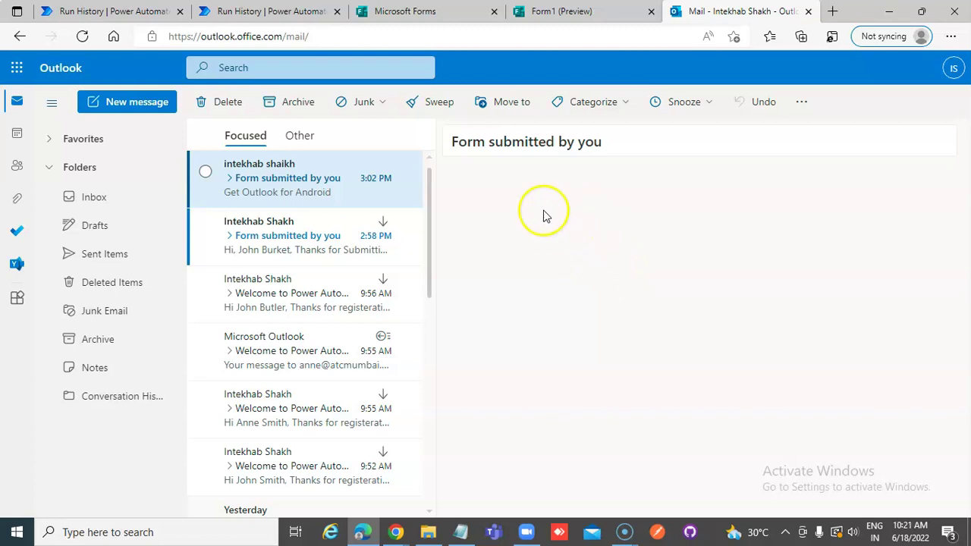
{"action": "left_click", "coordinate": [281, 242]}
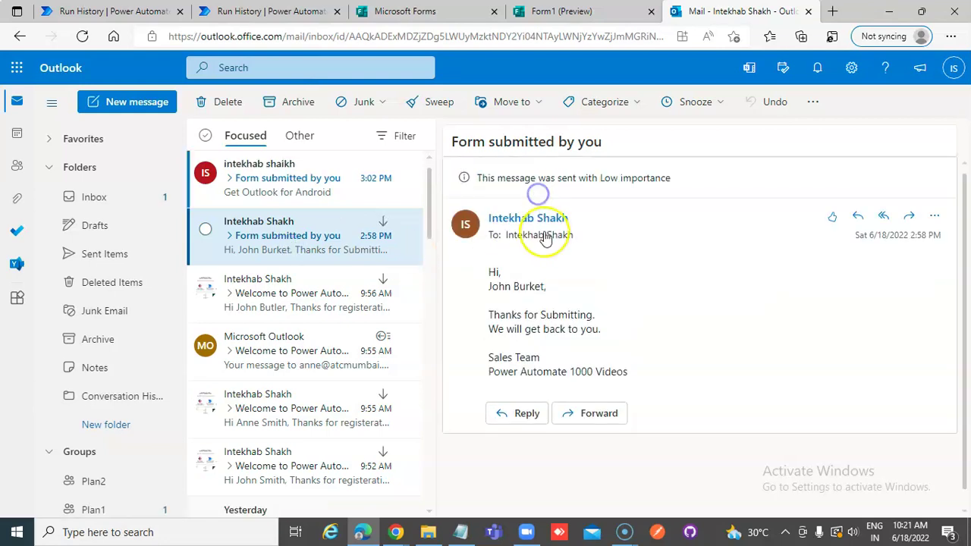
- Read the newest 3:02 PM confirmation, revealing its trimmed quoted content
{"action": "left_click", "coordinate": [539, 241]}
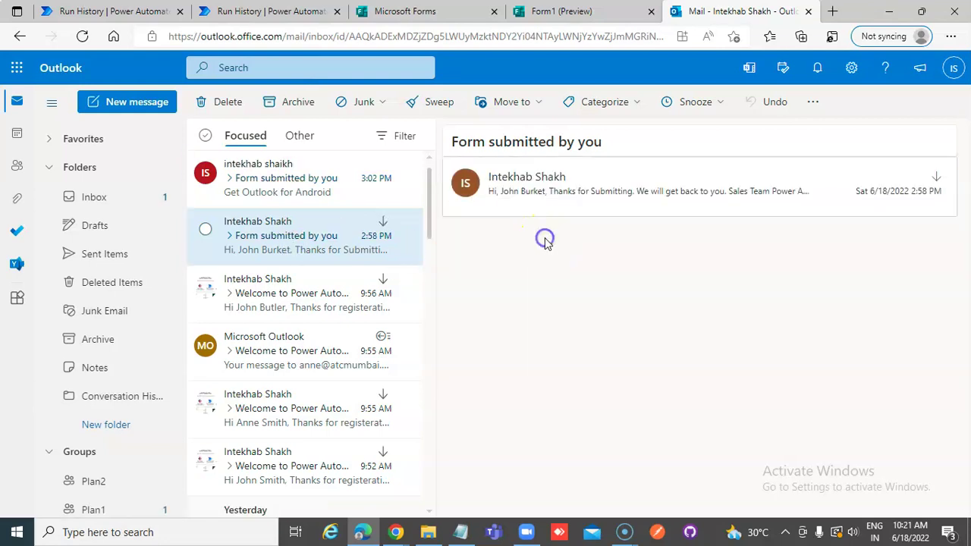
{"action": "left_click", "coordinate": [541, 195]}
{"action": "left_click", "coordinate": [258, 165]}
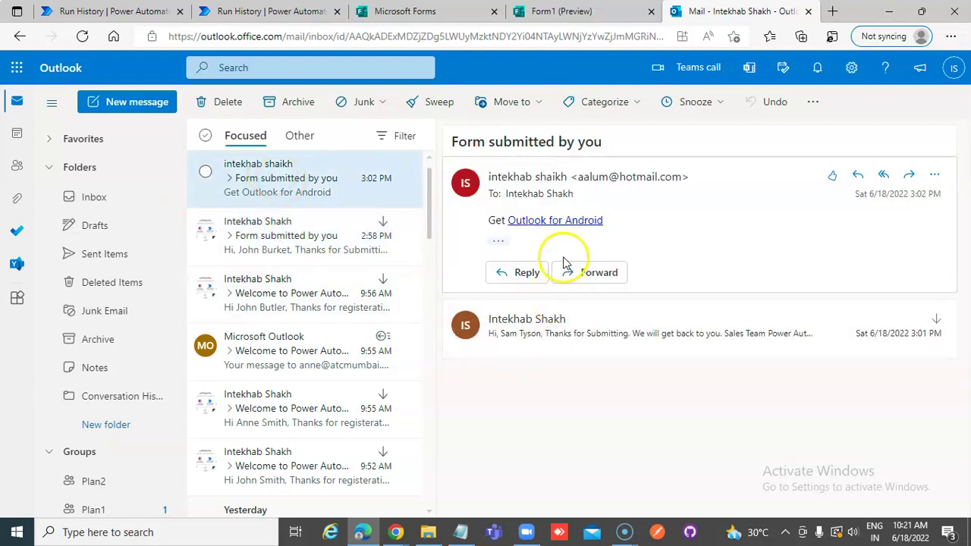
{"action": "left_click", "coordinate": [498, 240]}
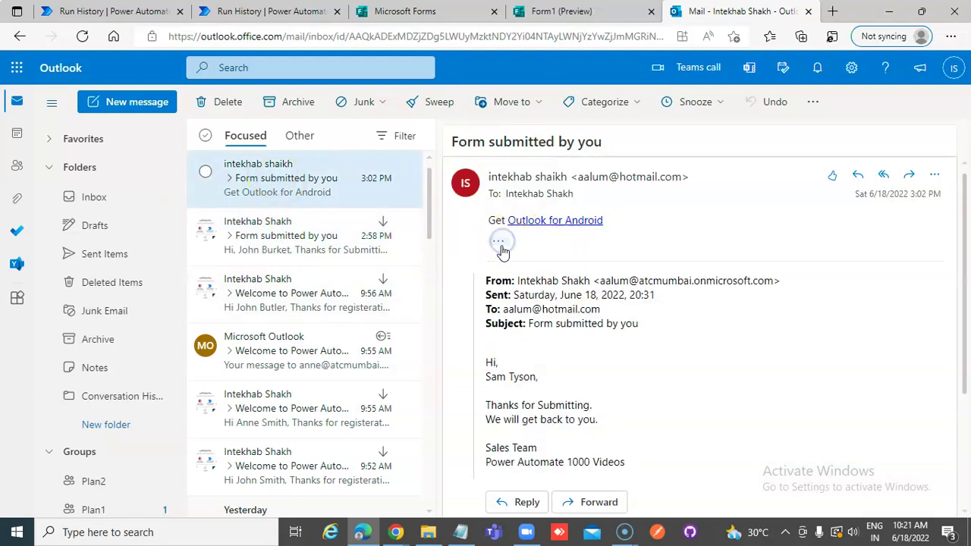
{"action": "left_click_drag", "start_coordinate": [502, 304], "coordinate": [604, 336]}
{"action": "left_click", "coordinate": [607, 345]}
{"action": "scroll", "coordinate": [616, 364], "scroll_direction": "down", "scroll_amount": 2}
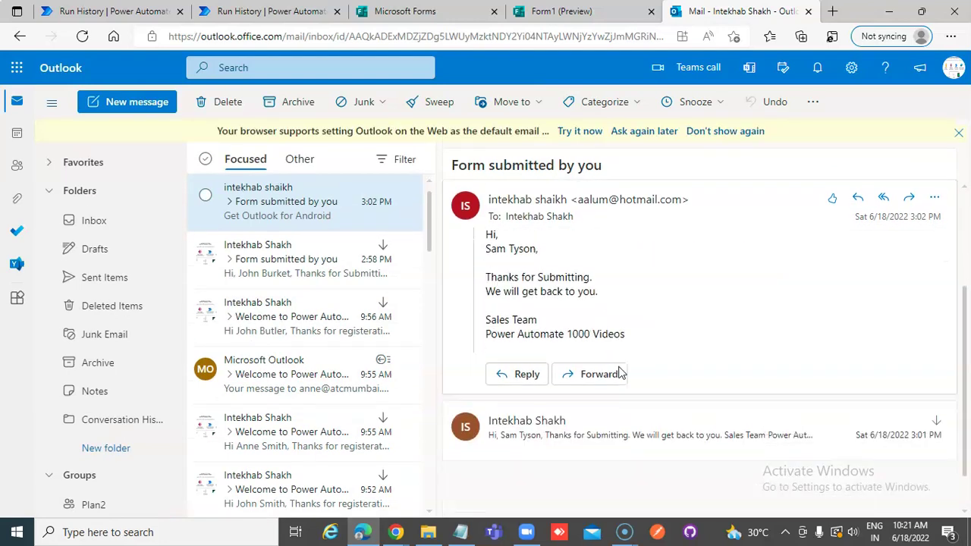
{"action": "scroll", "coordinate": [571, 315], "scroll_direction": "up", "scroll_amount": 2}
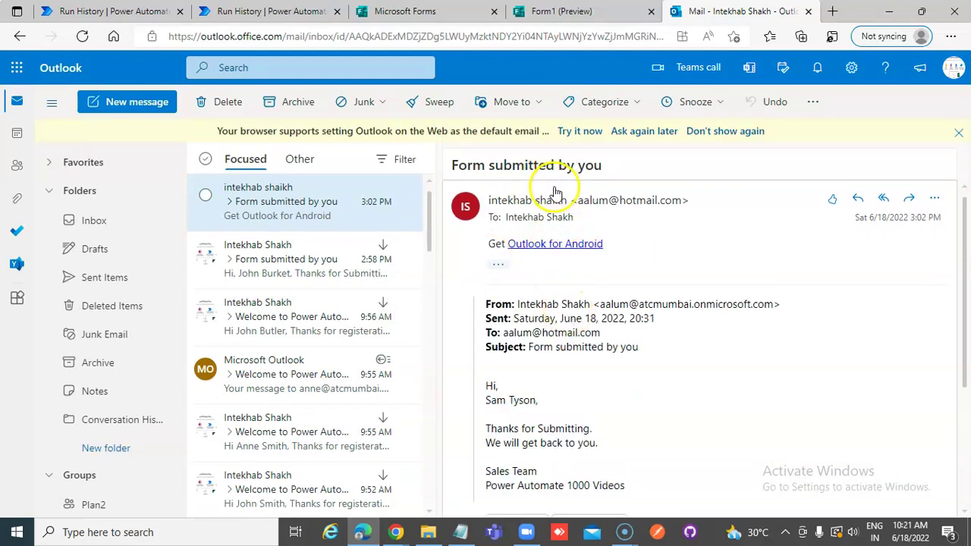
- Go back to the Forms_Flow run details and dismiss the 'flow ran successfully' banner
{"action": "left_click", "coordinate": [410, 11]}
{"action": "left_click", "coordinate": [580, 11]}
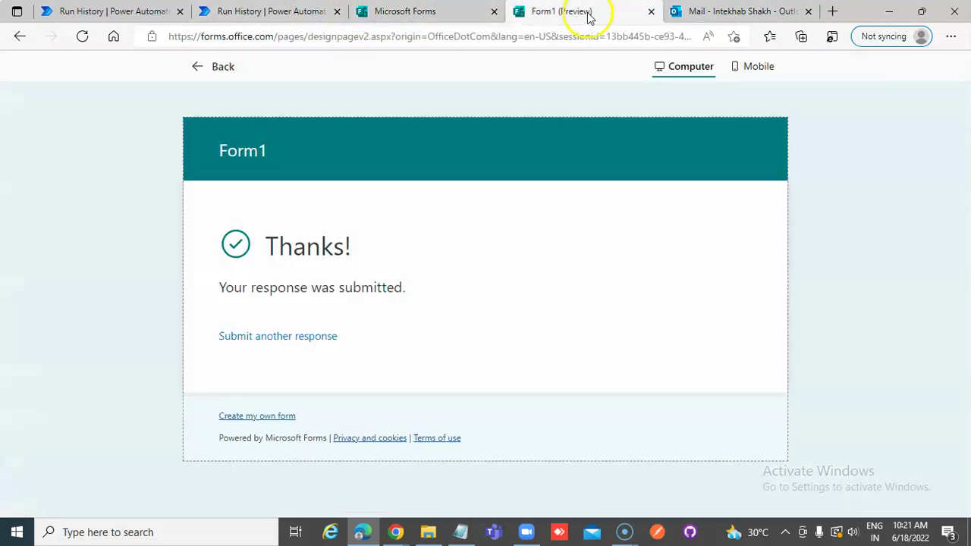
{"action": "left_click", "coordinate": [252, 12]}
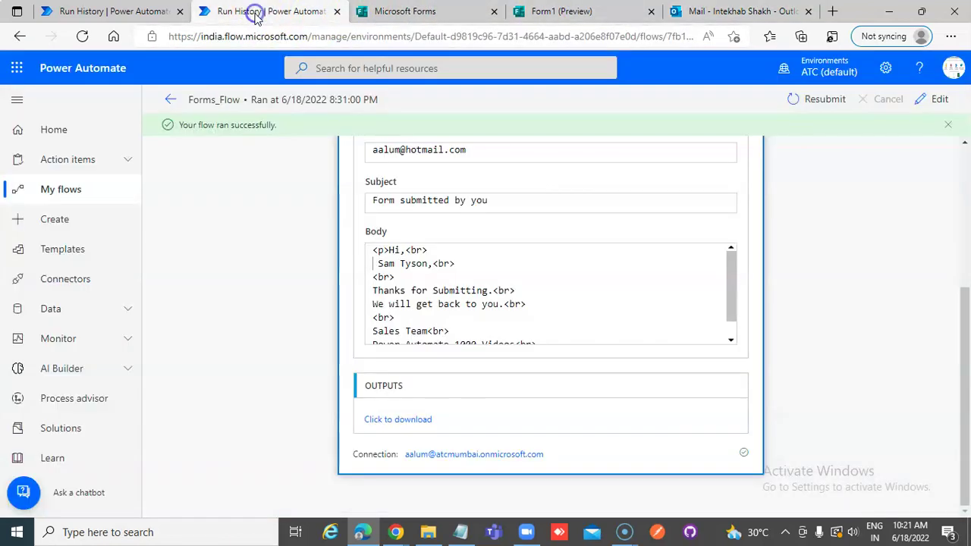
{"action": "left_click", "coordinate": [950, 126]}
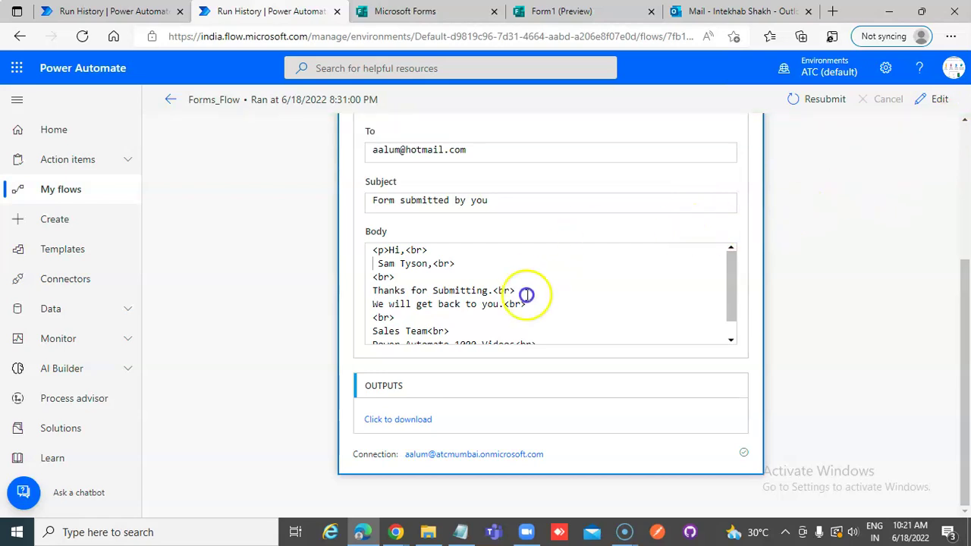